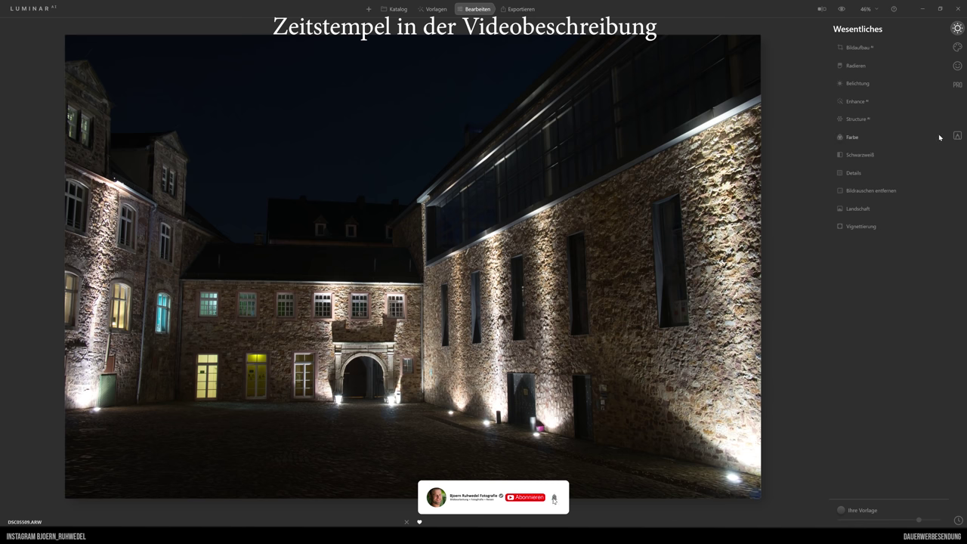
Step: Enable Automatische Verzerrungskorrektur in the PRO tab's Optik tool
{"action": "left_click", "coordinate": [958, 86]}
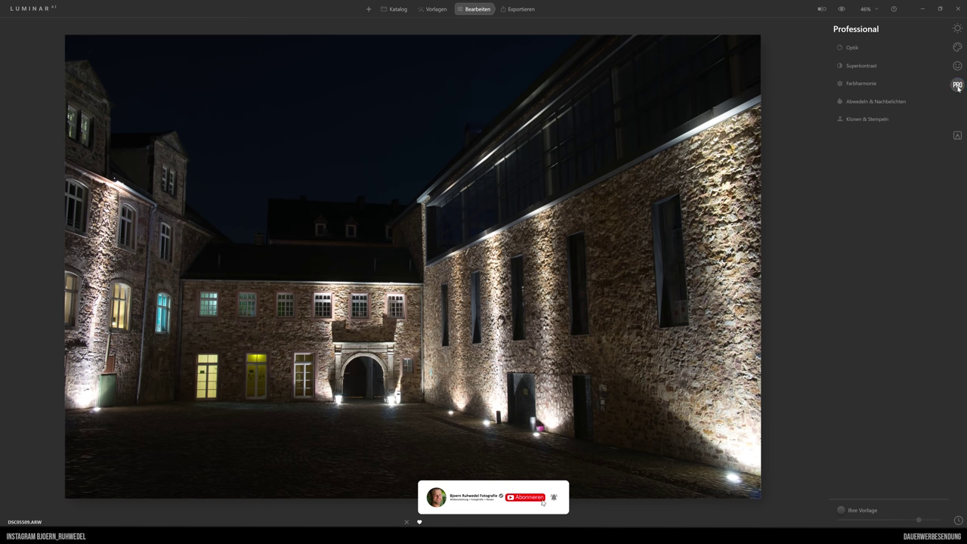
{"action": "left_click", "coordinate": [851, 50]}
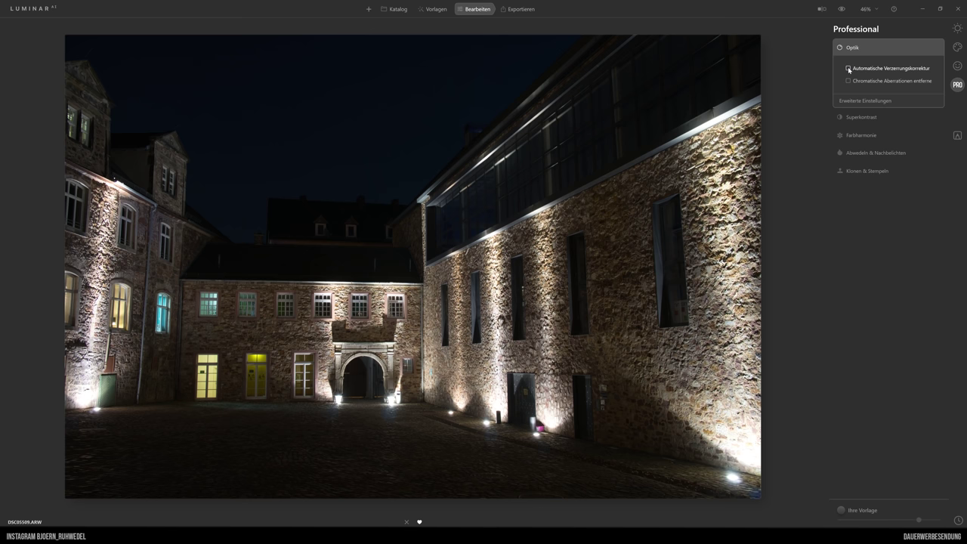
{"action": "left_click", "coordinate": [848, 69]}
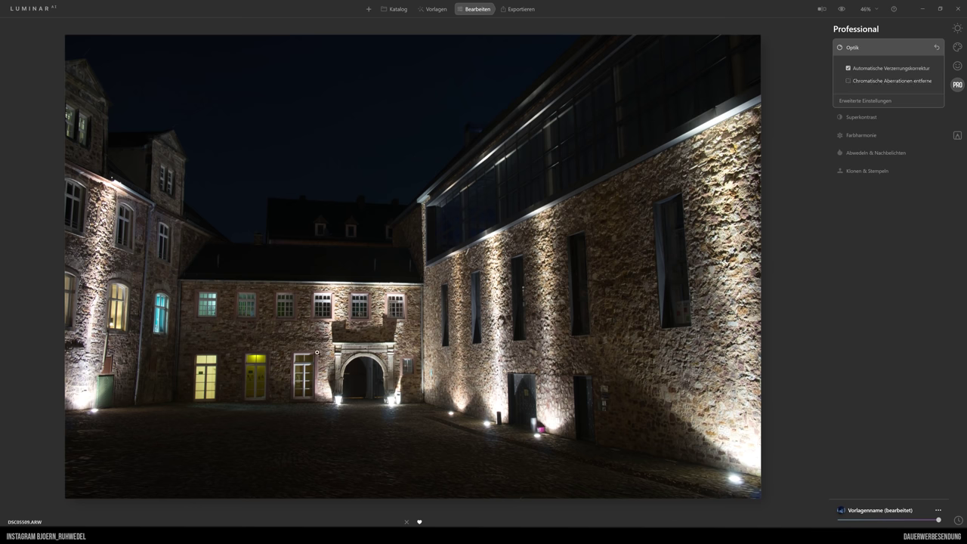
{"action": "left_click", "coordinate": [866, 9]}
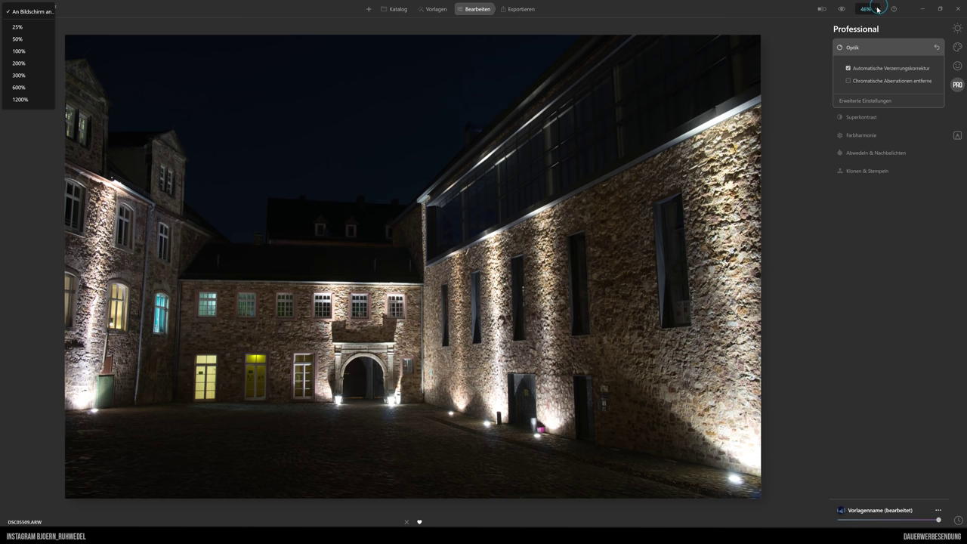
Step: Zoom to about 1080% on a lit window and enable Chromatische Aberrationen entfernen
{"action": "left_click", "coordinate": [19, 75]}
{"action": "mouse_move", "coordinate": [273, 371]}
{"action": "left_mouse_down"}
{"action": "mouse_move", "coordinate": [516, 216]}
{"action": "mouse_move", "coordinate": [401, 283]}
{"action": "mouse_move", "coordinate": [550, 224]}
{"action": "left_mouse_up"}
{"action": "scroll", "coordinate": [423, 291], "scroll_direction": "down", "scroll_amount": 1}
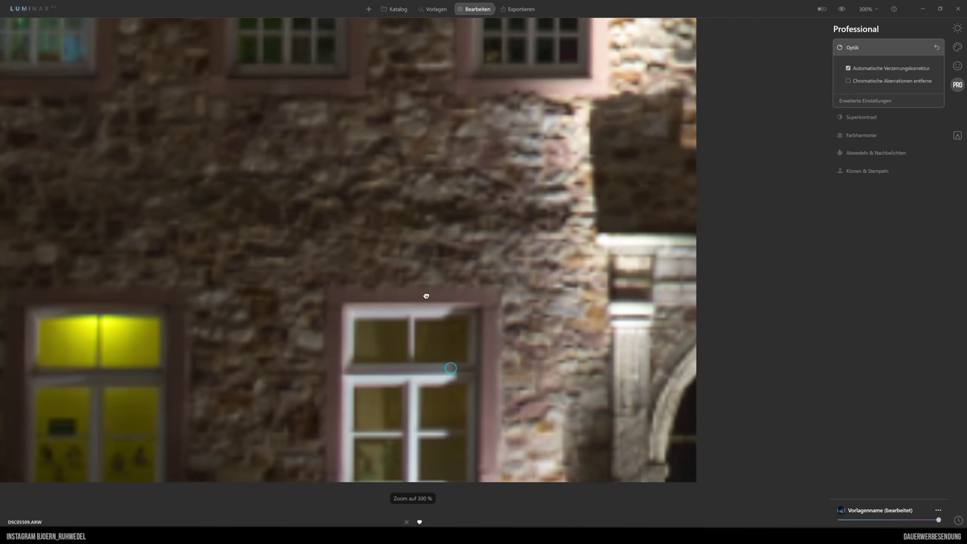
{"action": "scroll", "coordinate": [440, 214], "scroll_direction": "down", "scroll_amount": 4}
{"action": "scroll", "coordinate": [443, 214], "scroll_direction": "down", "scroll_amount": 1}
{"action": "scroll", "coordinate": [382, 239], "scroll_direction": "up", "scroll_amount": 2}
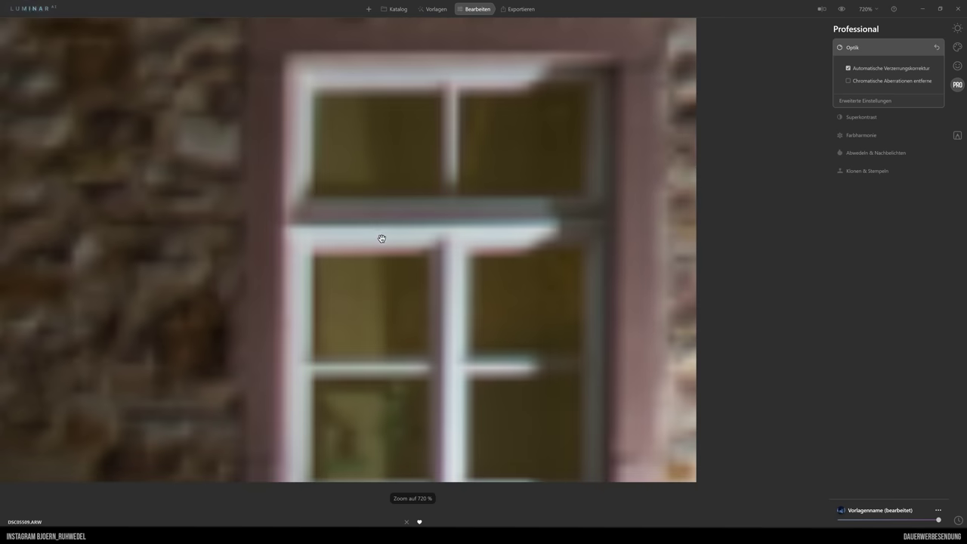
{"action": "scroll", "coordinate": [391, 230], "scroll_direction": "up", "scroll_amount": 2}
{"action": "scroll", "coordinate": [424, 242], "scroll_direction": "up", "scroll_amount": 1}
{"action": "scroll", "coordinate": [403, 253], "scroll_direction": "up", "scroll_amount": 1}
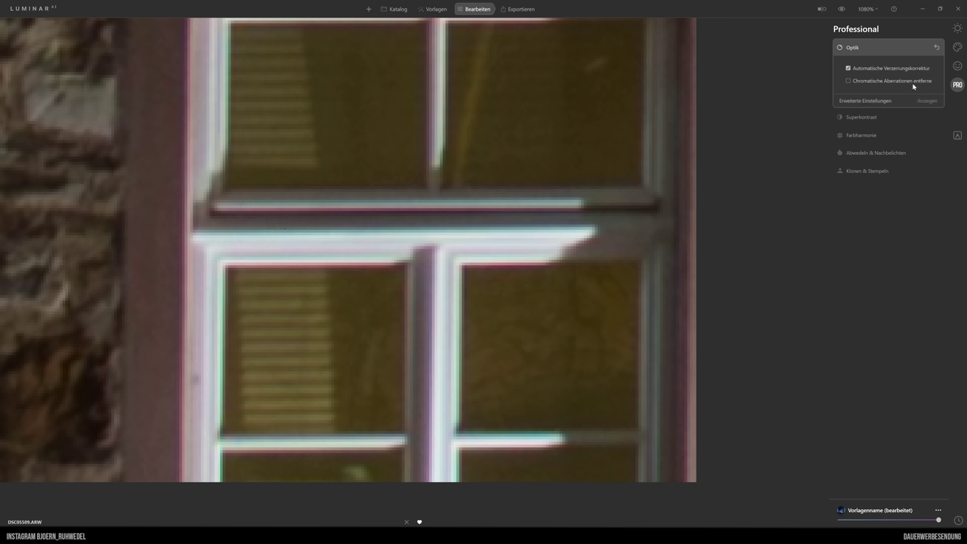
{"action": "left_click", "coordinate": [848, 81]}
{"action": "left_click", "coordinate": [875, 11]}
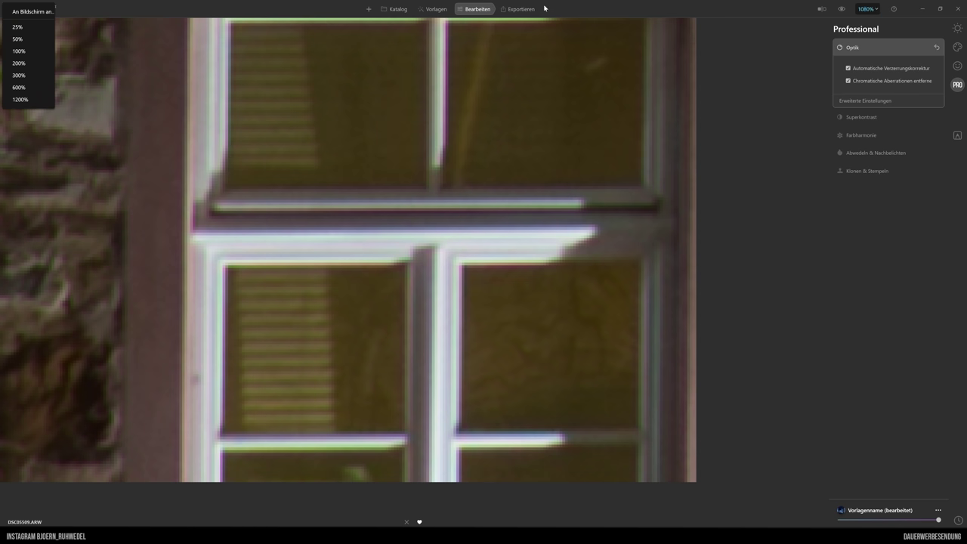
Step: Fit the photo to screen and set the Bildaufbau crop ratio to 16 : 9
{"action": "left_click", "coordinate": [18, 13]}
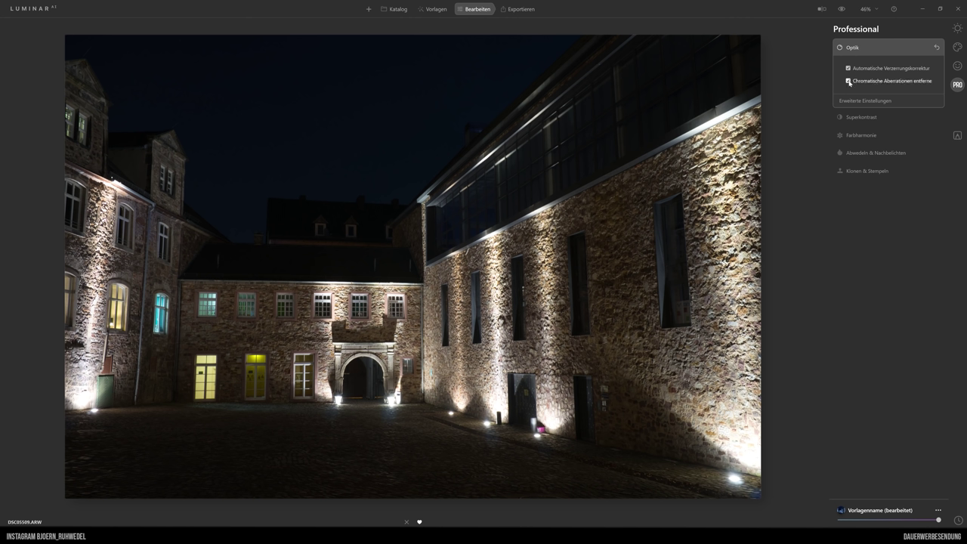
{"action": "left_click", "coordinate": [957, 28]}
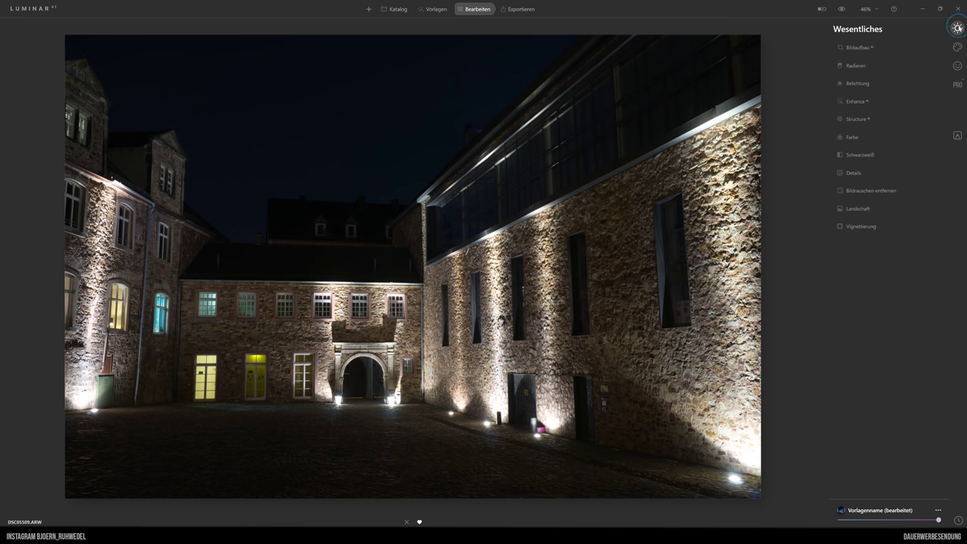
{"action": "left_click", "coordinate": [860, 48]}
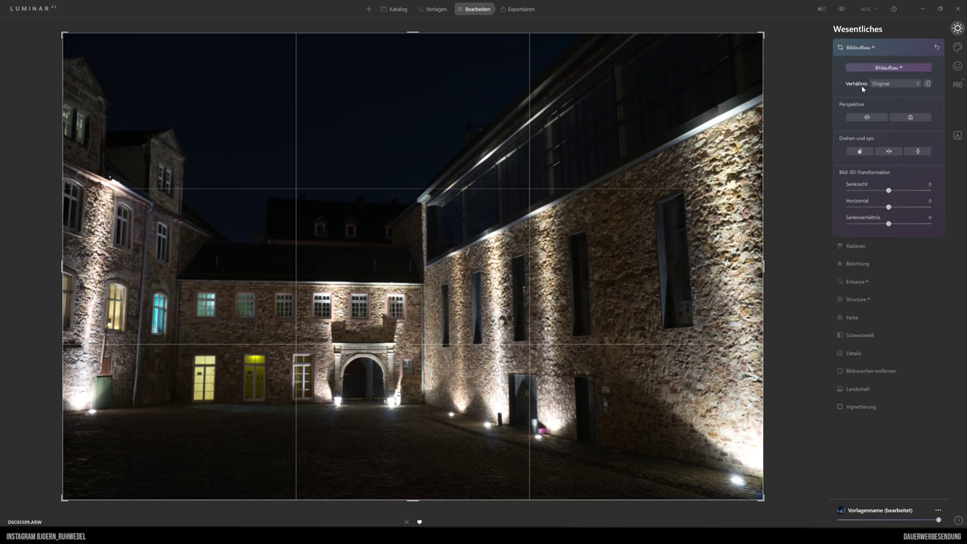
{"action": "left_click", "coordinate": [901, 85]}
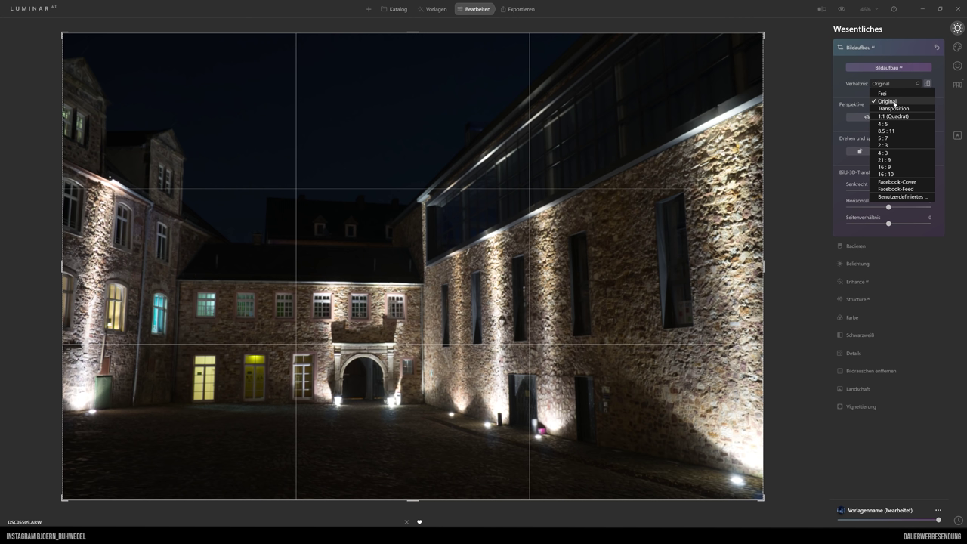
{"action": "left_click", "coordinate": [890, 168]}
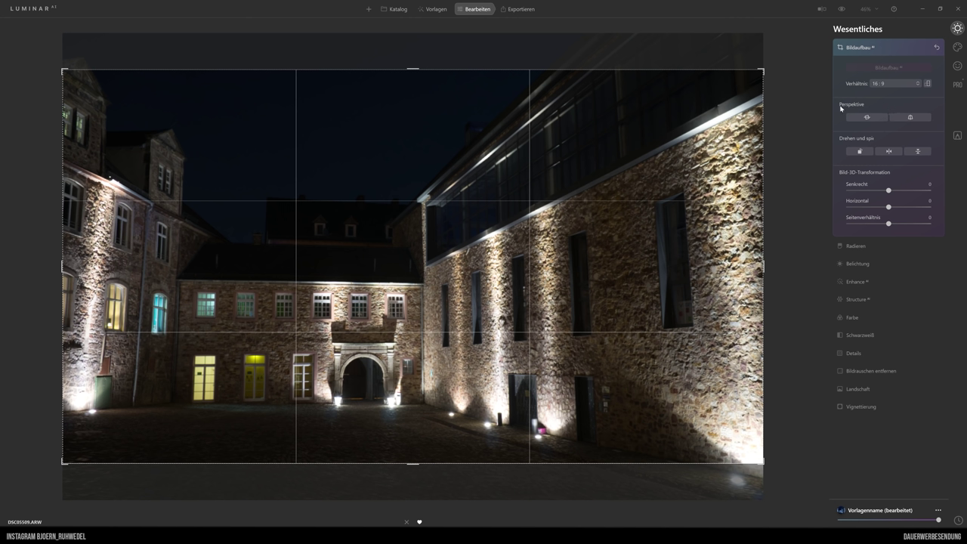
Step: Apply vertical and horizontal Perspektive correction to the buildings
{"action": "left_click", "coordinate": [913, 117]}
{"action": "left_click", "coordinate": [913, 117]}
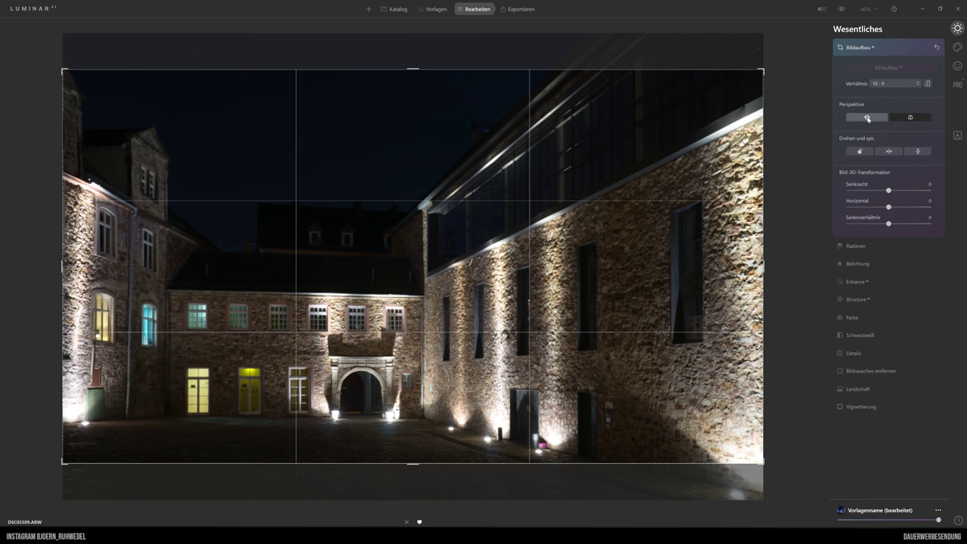
{"action": "left_click", "coordinate": [868, 118]}
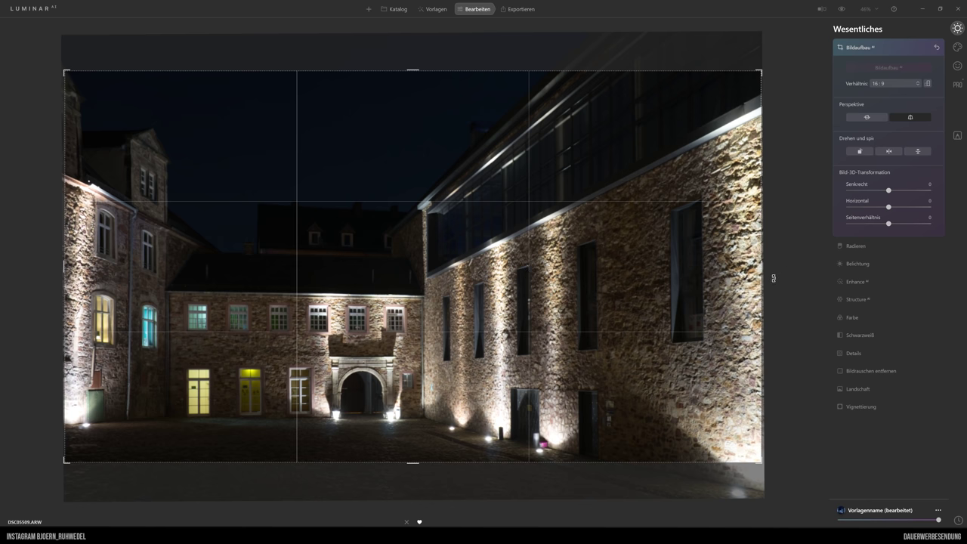
Step: Fine-tune and slightly rotate the crop frame to level the photo, then apply the crop
{"action": "left_click_drag", "start_coordinate": [773, 277], "coordinate": [773, 277]}
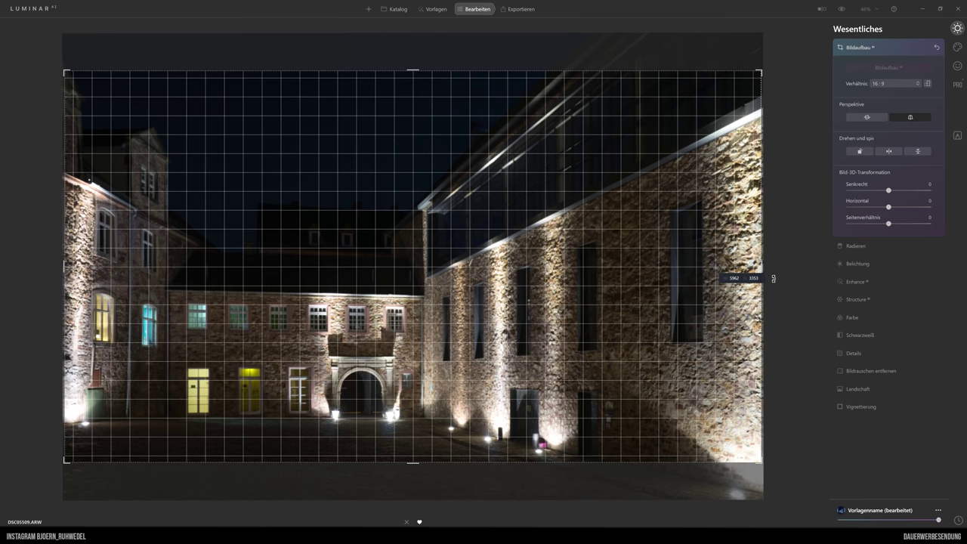
{"action": "left_click_drag", "start_coordinate": [773, 279], "coordinate": [774, 277]}
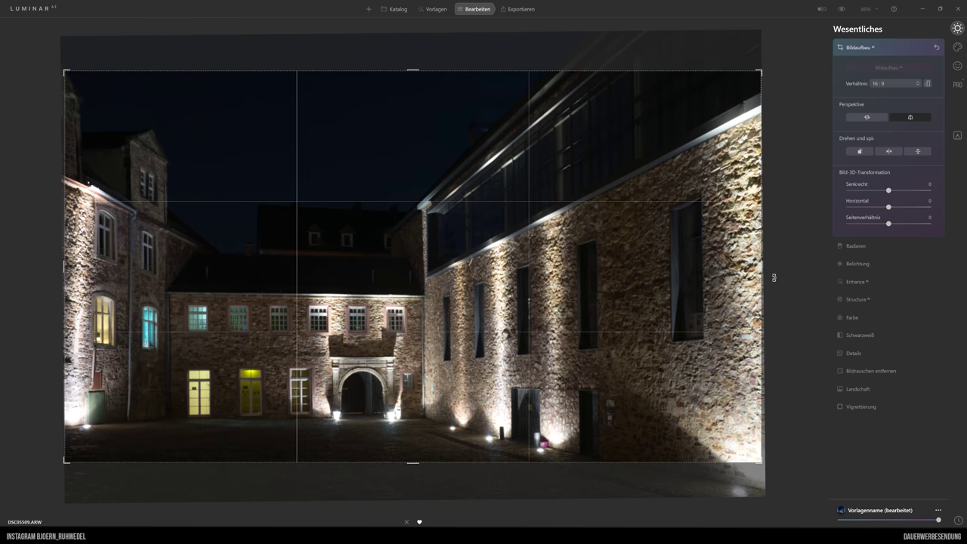
{"action": "left_click_drag", "start_coordinate": [774, 278], "coordinate": [773, 277]}
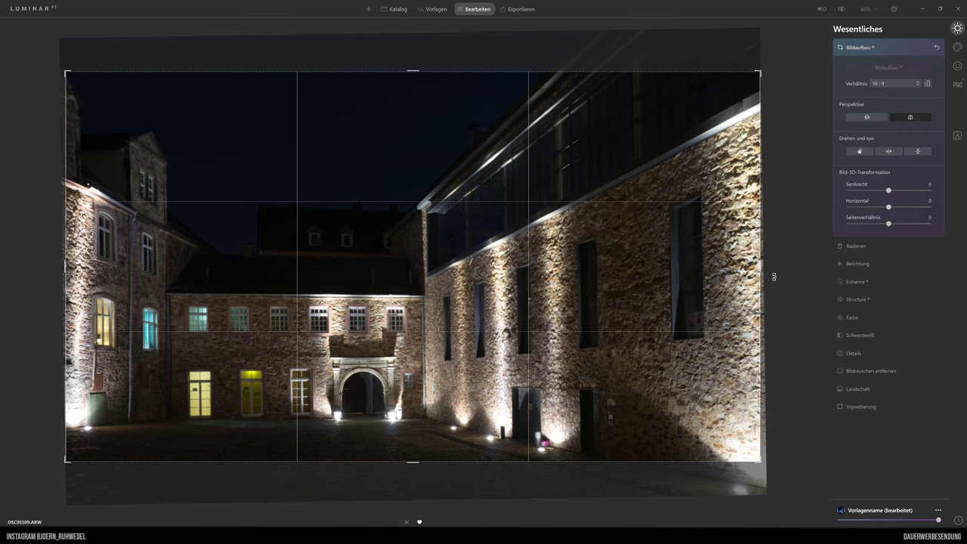
{"action": "left_click_drag", "start_coordinate": [774, 277], "coordinate": [774, 277]}
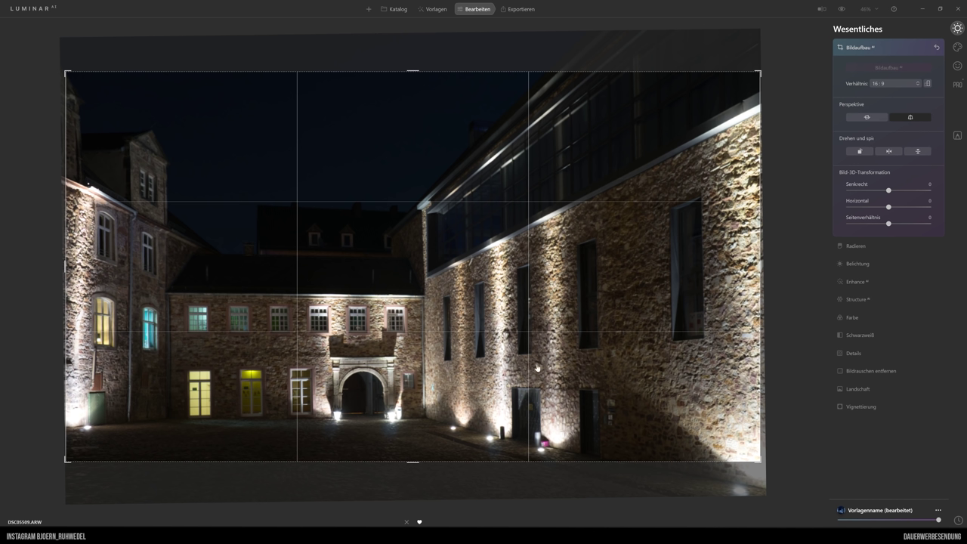
{"action": "left_click", "coordinate": [860, 50]}
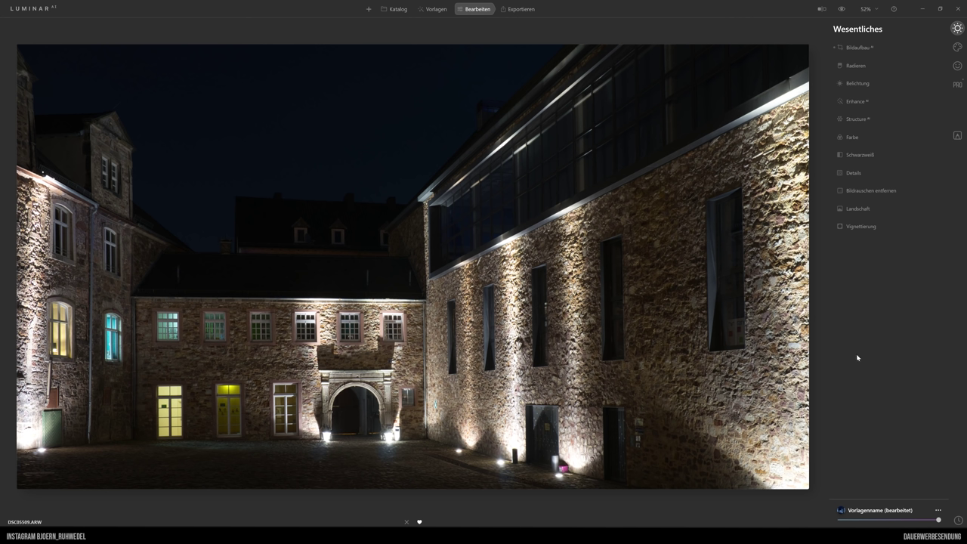
Step: Set Belichtung Lichter to -29, Schatten to 34 and Schwarztöne to -15
{"action": "left_click", "coordinate": [859, 85]}
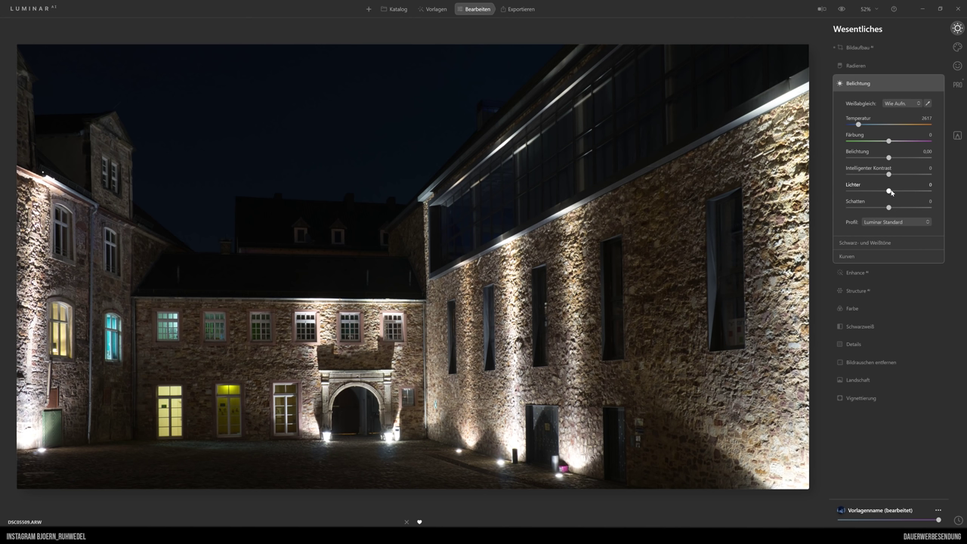
{"action": "left_click_drag", "start_coordinate": [890, 192], "coordinate": [878, 193]}
{"action": "left_click_drag", "start_coordinate": [889, 207], "coordinate": [898, 207]}
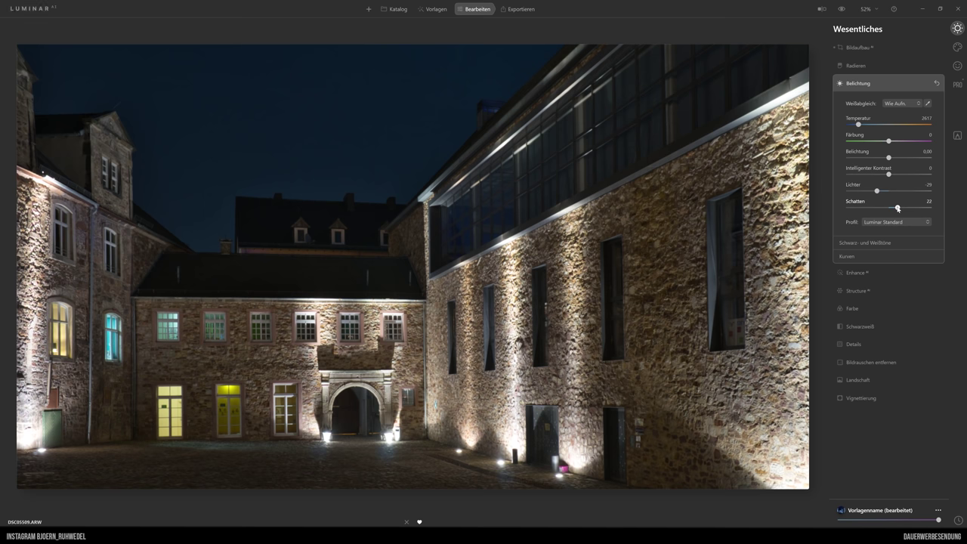
{"action": "left_click_drag", "start_coordinate": [898, 208], "coordinate": [903, 210]}
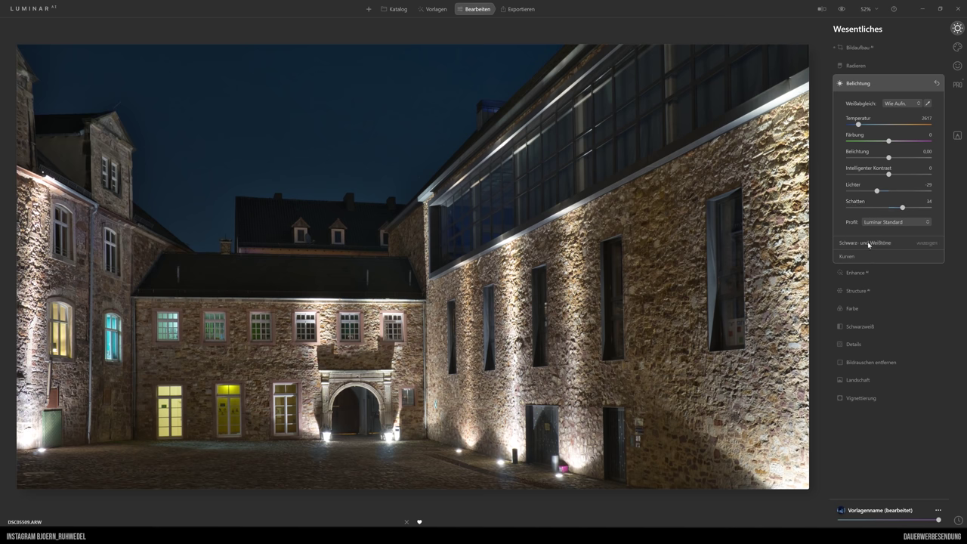
{"action": "left_click", "coordinate": [869, 244]}
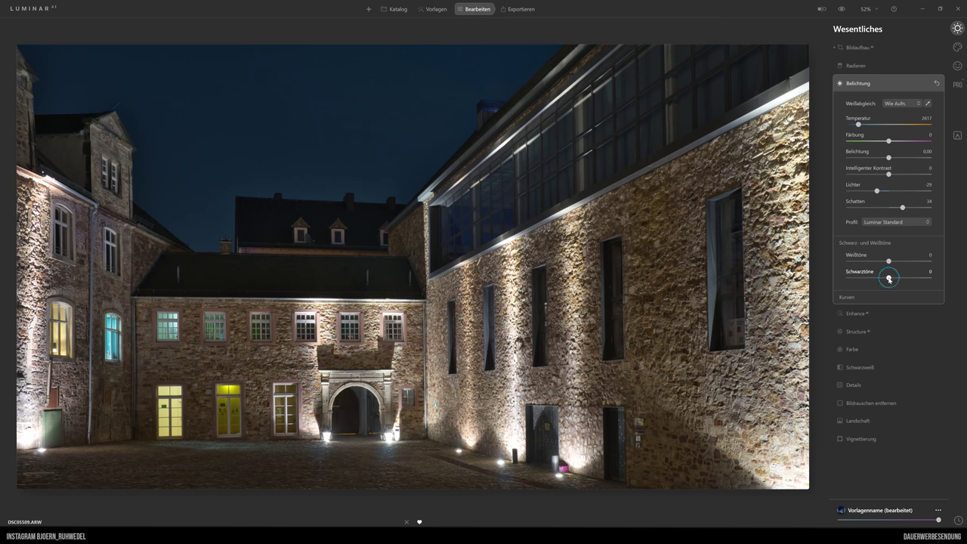
{"action": "left_click_drag", "start_coordinate": [888, 279], "coordinate": [883, 280]}
Step: Add Kurven points to darken shadows and lift highlights in a gentle S-curve
{"action": "left_click", "coordinate": [851, 297]}
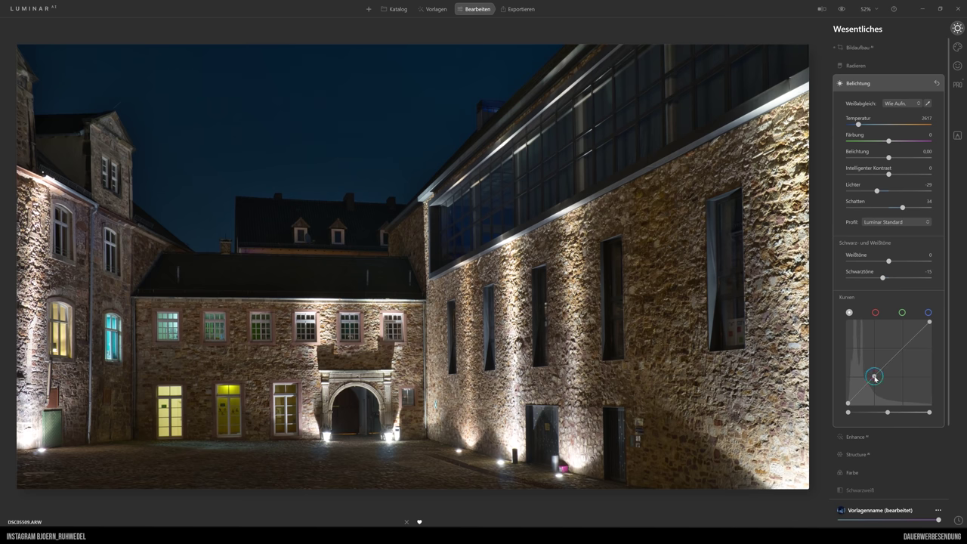
{"action": "left_click_drag", "start_coordinate": [875, 379], "coordinate": [875, 382]}
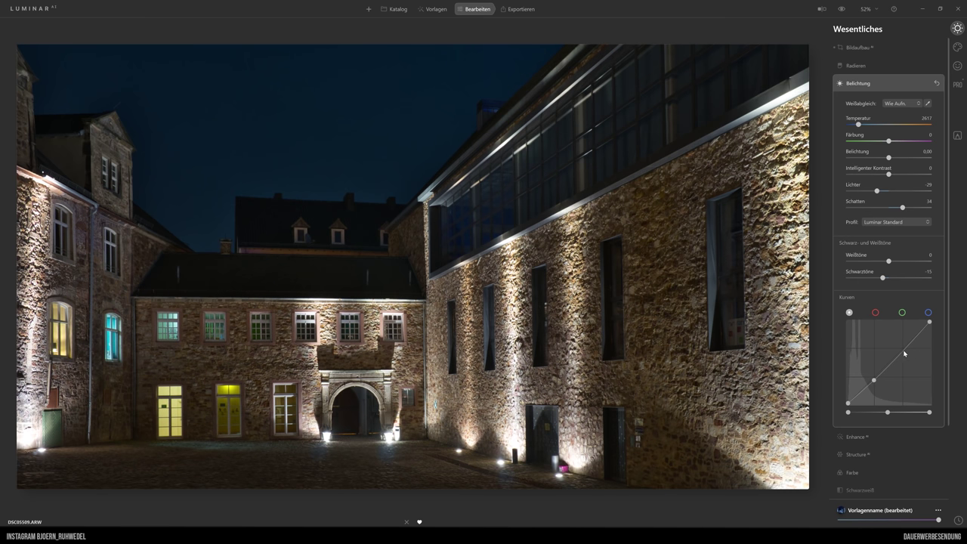
{"action": "left_click_drag", "start_coordinate": [904, 353], "coordinate": [905, 348]}
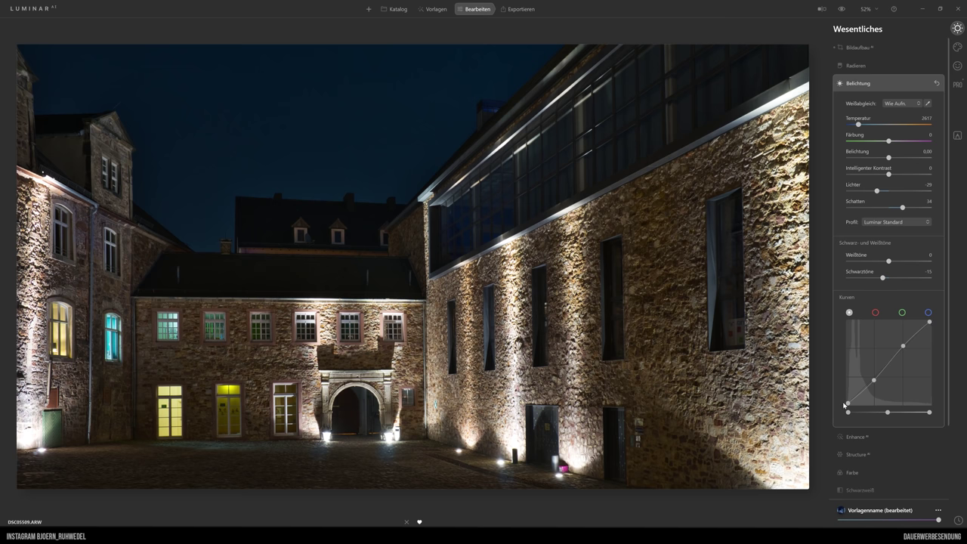
{"action": "left_click_drag", "start_coordinate": [874, 382], "coordinate": [875, 379]}
Step: Show the histogram over the photo, then hide it again
{"action": "right_click", "coordinate": [593, 219]}
{"action": "left_click", "coordinate": [616, 352]}
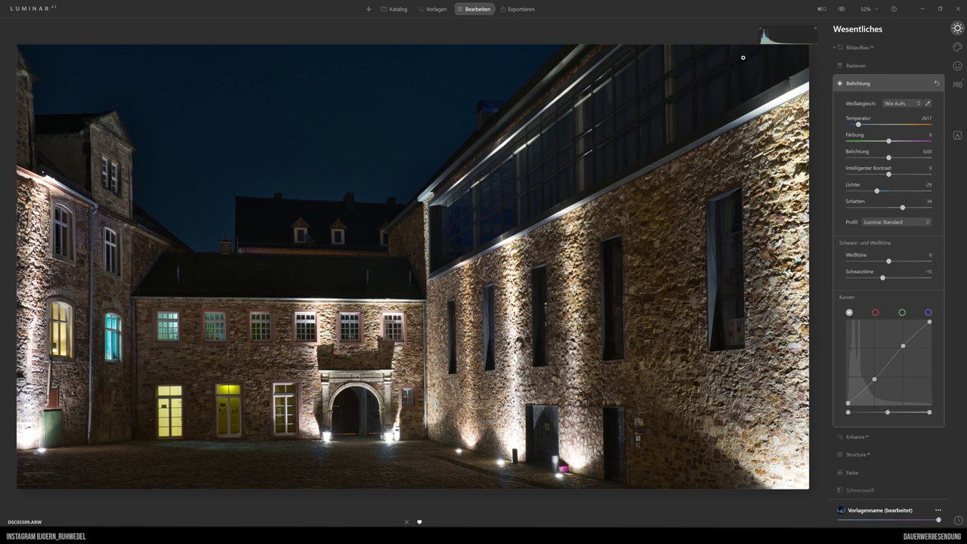
{"action": "right_click", "coordinate": [691, 189]}
{"action": "left_click", "coordinate": [721, 320]}
{"action": "mouse_move", "coordinate": [859, 83]}
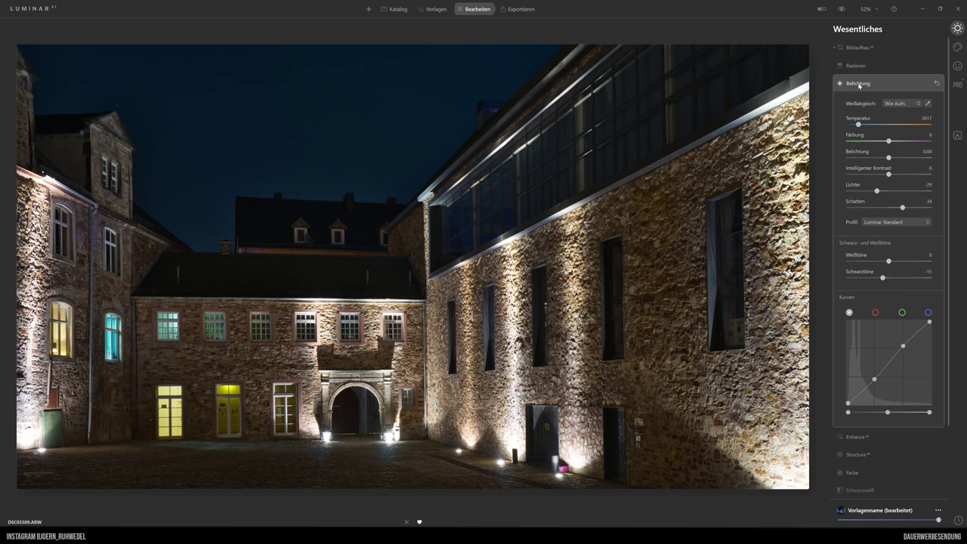
{"action": "left_click", "coordinate": [860, 84]}
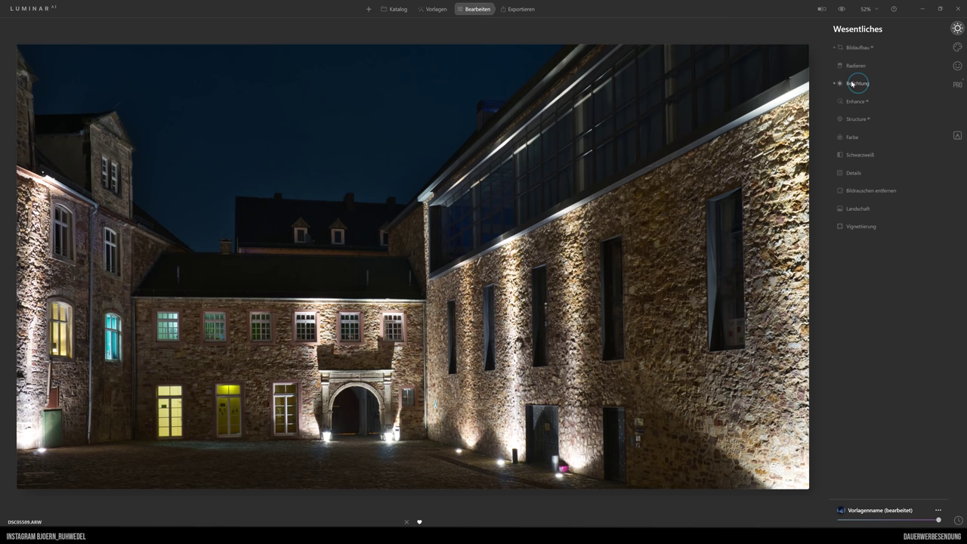
{"action": "left_click", "coordinate": [855, 120]}
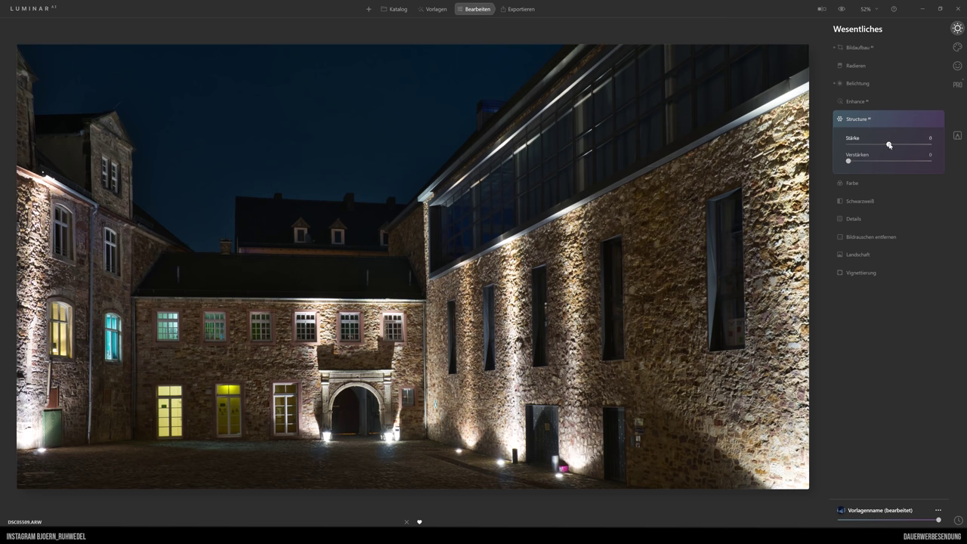
Step: Set Structure Stärke to 12 with a Malmaske brush at Radius 218, Weichheit 58, Opazität 100
{"action": "left_click_drag", "start_coordinate": [889, 145], "coordinate": [895, 146]}
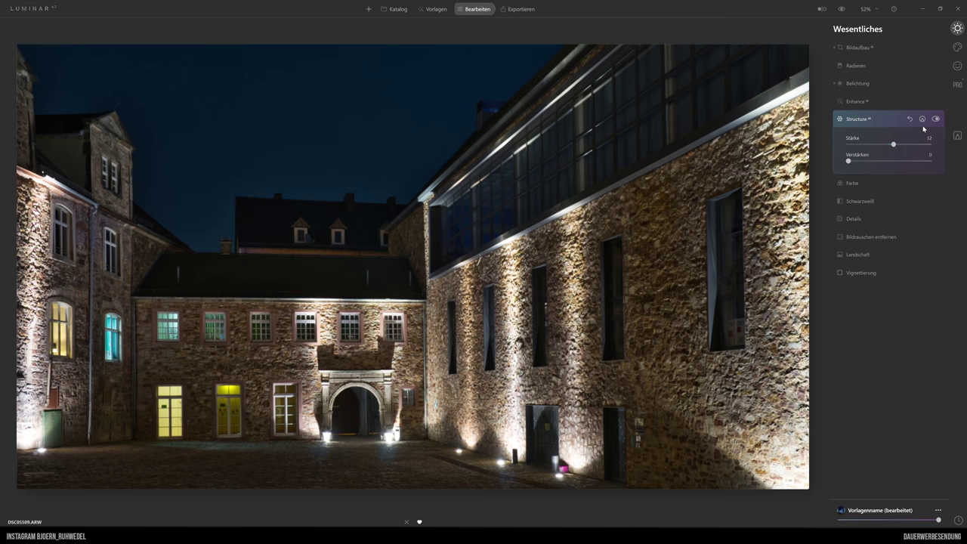
{"action": "left_click", "coordinate": [923, 119]}
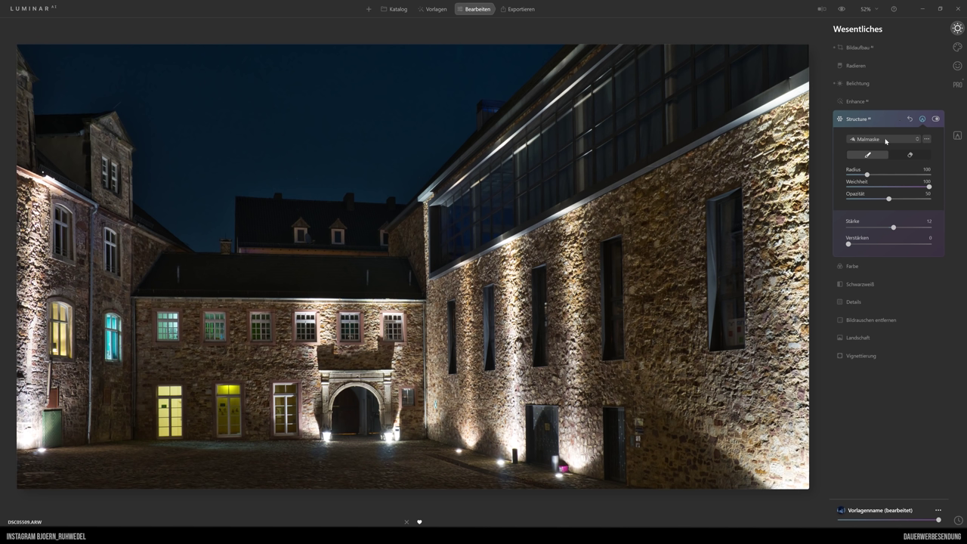
{"action": "left_click", "coordinate": [866, 156]}
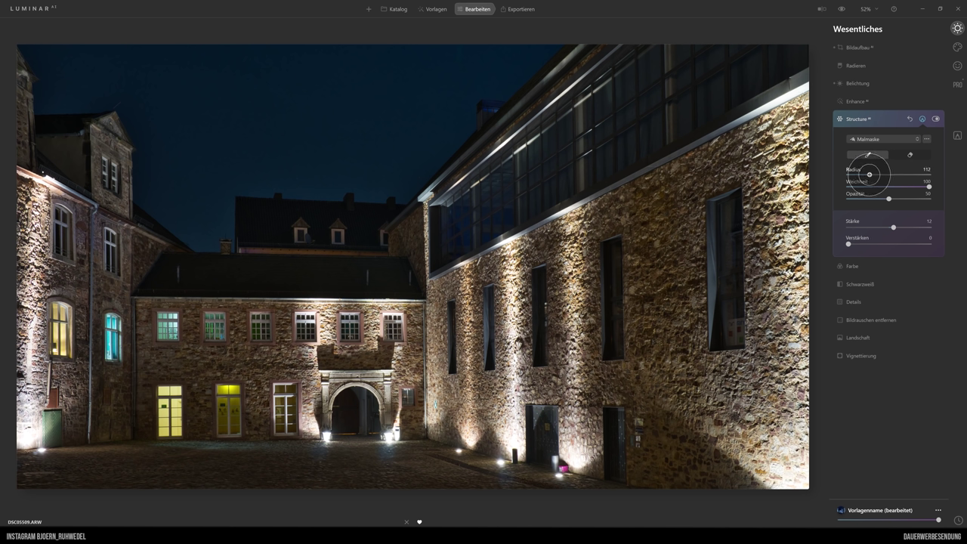
{"action": "left_click_drag", "start_coordinate": [867, 175], "coordinate": [870, 175]}
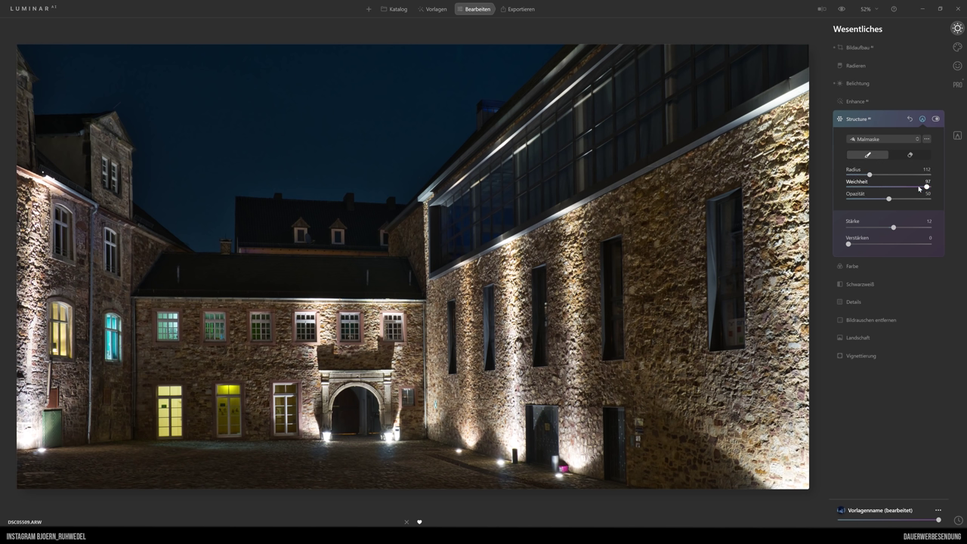
{"action": "mouse_move", "coordinate": [929, 186]}
{"action": "left_mouse_down"}
{"action": "mouse_move", "coordinate": [895, 187]}
{"action": "mouse_move", "coordinate": [930, 199]}
{"action": "left_mouse_up"}
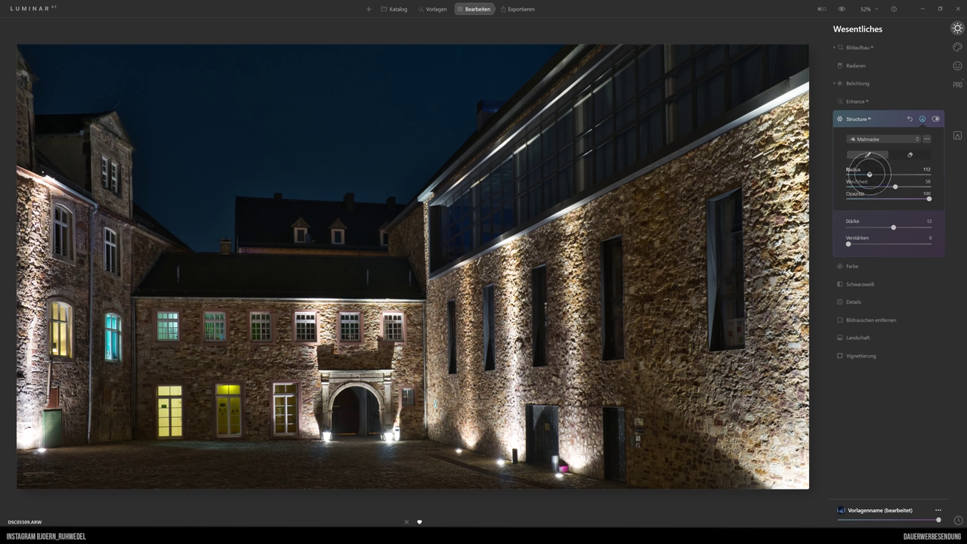
{"action": "left_click_drag", "start_coordinate": [870, 175], "coordinate": [891, 175]}
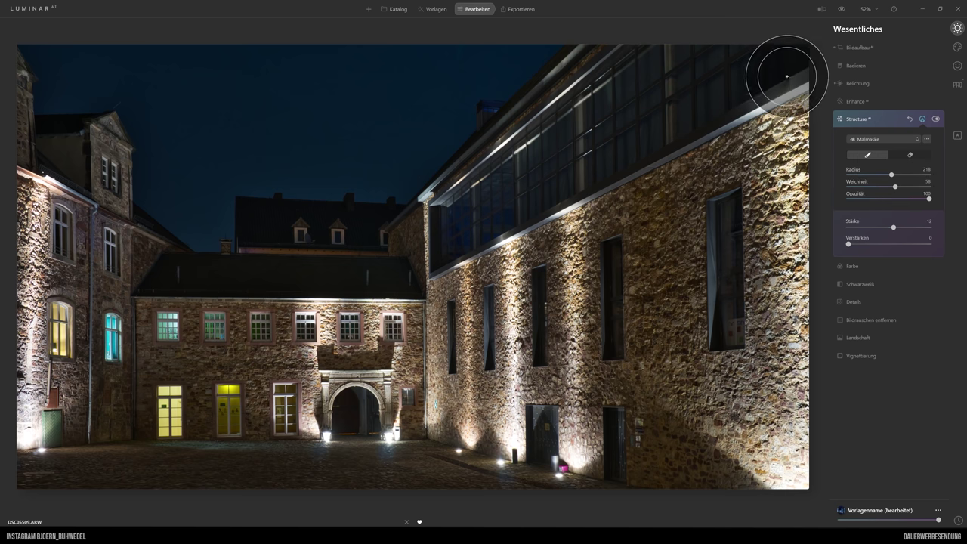
Step: Paint the Structure mask over the right wall, the left building and the central roof
{"action": "mouse_move", "coordinate": [781, 76]}
{"action": "left_mouse_down"}
{"action": "mouse_move", "coordinate": [498, 167]}
{"action": "mouse_move", "coordinate": [404, 259]}
{"action": "mouse_move", "coordinate": [475, 222]}
{"action": "mouse_move", "coordinate": [476, 311]}
{"action": "mouse_move", "coordinate": [730, 155]}
{"action": "mouse_move", "coordinate": [788, 146]}
{"action": "mouse_move", "coordinate": [760, 395]}
{"action": "mouse_move", "coordinate": [787, 442]}
{"action": "mouse_move", "coordinate": [519, 470]}
{"action": "mouse_move", "coordinate": [248, 460]}
{"action": "mouse_move", "coordinate": [112, 473]}
{"action": "mouse_move", "coordinate": [67, 460]}
{"action": "mouse_move", "coordinate": [141, 328]}
{"action": "mouse_move", "coordinate": [520, 392]}
{"action": "mouse_move", "coordinate": [626, 327]}
{"action": "mouse_move", "coordinate": [741, 361]}
{"action": "mouse_move", "coordinate": [799, 425]}
{"action": "mouse_move", "coordinate": [789, 516]}
{"action": "mouse_move", "coordinate": [306, 320]}
{"action": "mouse_move", "coordinate": [108, 281]}
{"action": "mouse_move", "coordinate": [114, 228]}
{"action": "mouse_move", "coordinate": [18, 161]}
{"action": "mouse_move", "coordinate": [11, 277]}
{"action": "mouse_move", "coordinate": [33, 216]}
{"action": "mouse_move", "coordinate": [1, 143]}
{"action": "mouse_move", "coordinate": [11, 98]}
{"action": "mouse_move", "coordinate": [11, 140]}
{"action": "left_mouse_up"}
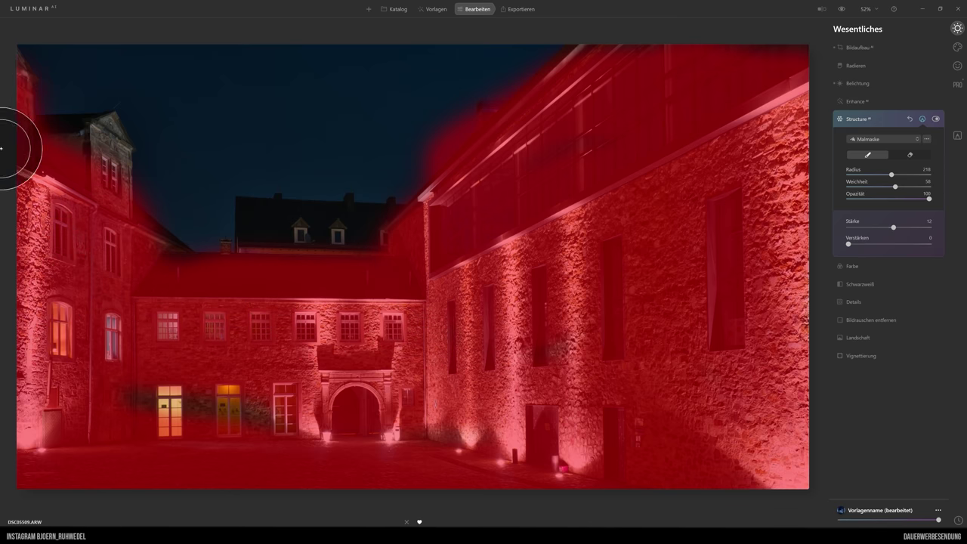
{"action": "mouse_move", "coordinate": [92, 154]}
{"action": "left_mouse_down"}
{"action": "mouse_move", "coordinate": [97, 134]}
{"action": "mouse_move", "coordinate": [95, 184]}
{"action": "mouse_move", "coordinate": [171, 262]}
{"action": "mouse_move", "coordinate": [278, 292]}
{"action": "mouse_move", "coordinate": [390, 244]}
{"action": "mouse_move", "coordinate": [370, 225]}
{"action": "mouse_move", "coordinate": [259, 226]}
{"action": "mouse_move", "coordinate": [252, 212]}
{"action": "mouse_move", "coordinate": [426, 231]}
{"action": "left_mouse_up"}
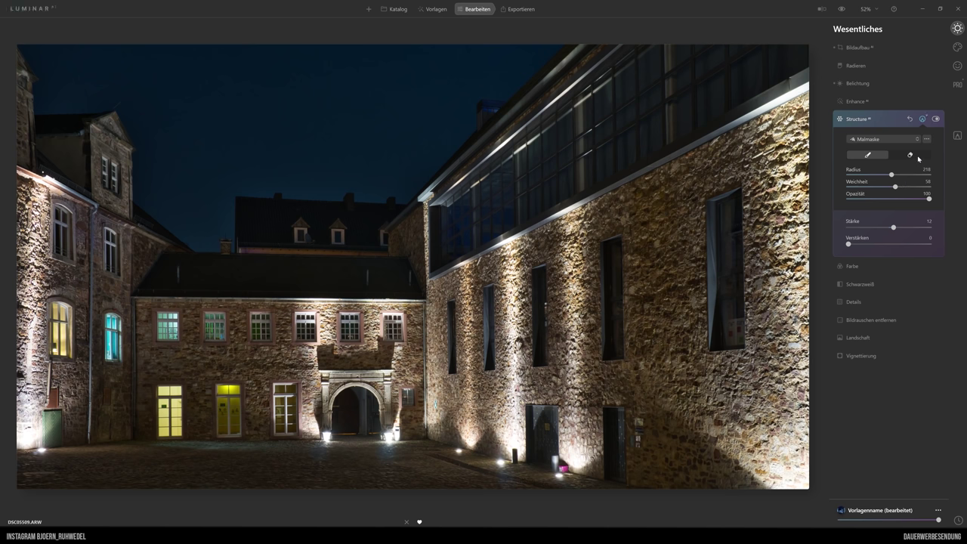
Step: Erase mask spill from the sky along the roofs with a Radius 157, Weichheit 16 eraser
{"action": "left_click", "coordinate": [909, 154]}
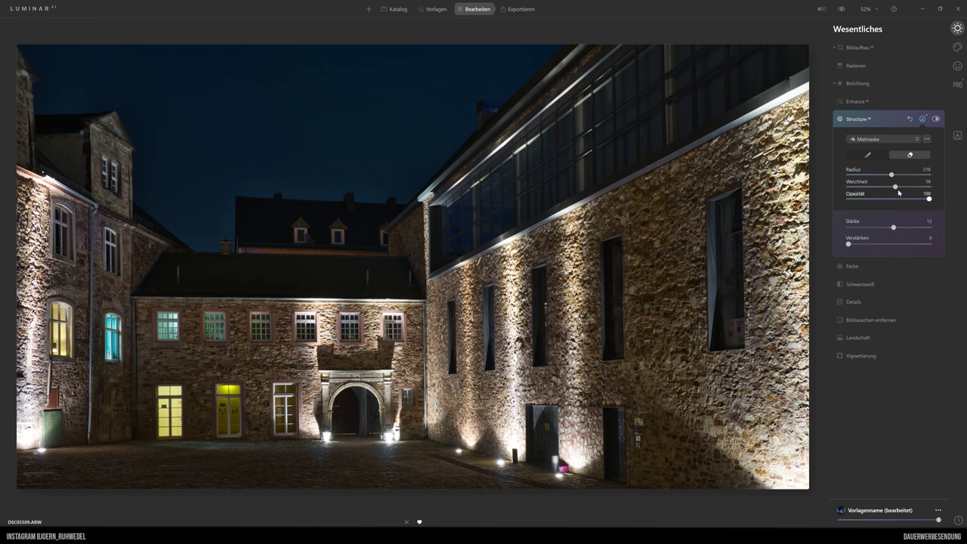
{"action": "left_click_drag", "start_coordinate": [895, 186], "coordinate": [862, 186]}
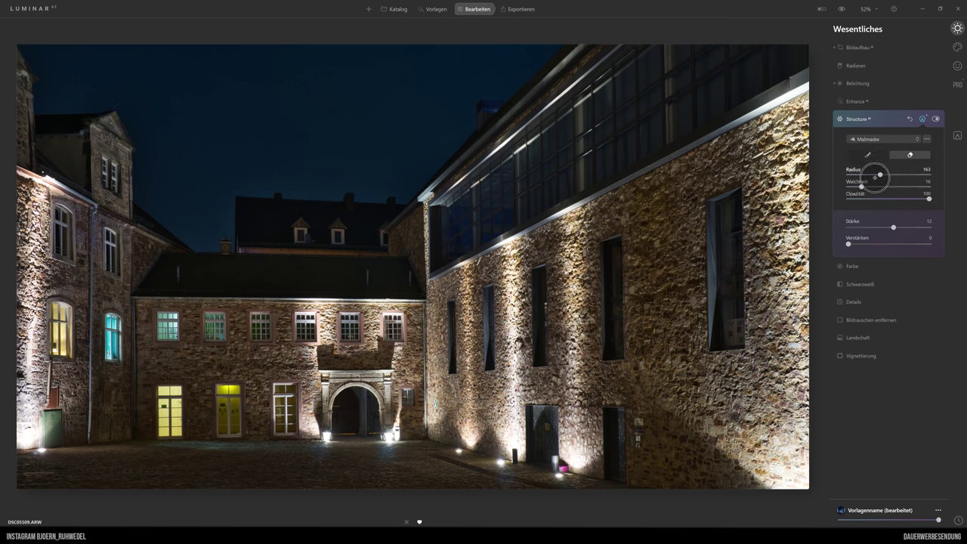
{"action": "left_click_drag", "start_coordinate": [890, 174], "coordinate": [878, 174]}
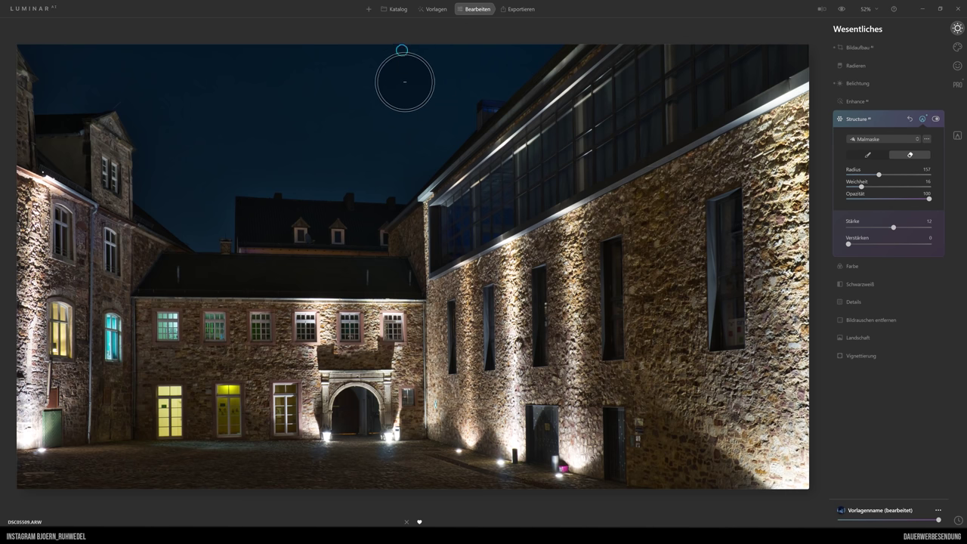
{"action": "mouse_move", "coordinate": [405, 82]}
{"action": "left_mouse_down"}
{"action": "mouse_move", "coordinate": [468, 87]}
{"action": "mouse_move", "coordinate": [401, 155]}
{"action": "mouse_move", "coordinate": [373, 167]}
{"action": "mouse_move", "coordinate": [190, 166]}
{"action": "mouse_move", "coordinate": [201, 213]}
{"action": "mouse_move", "coordinate": [174, 201]}
{"action": "mouse_move", "coordinate": [163, 169]}
{"action": "left_mouse_up"}
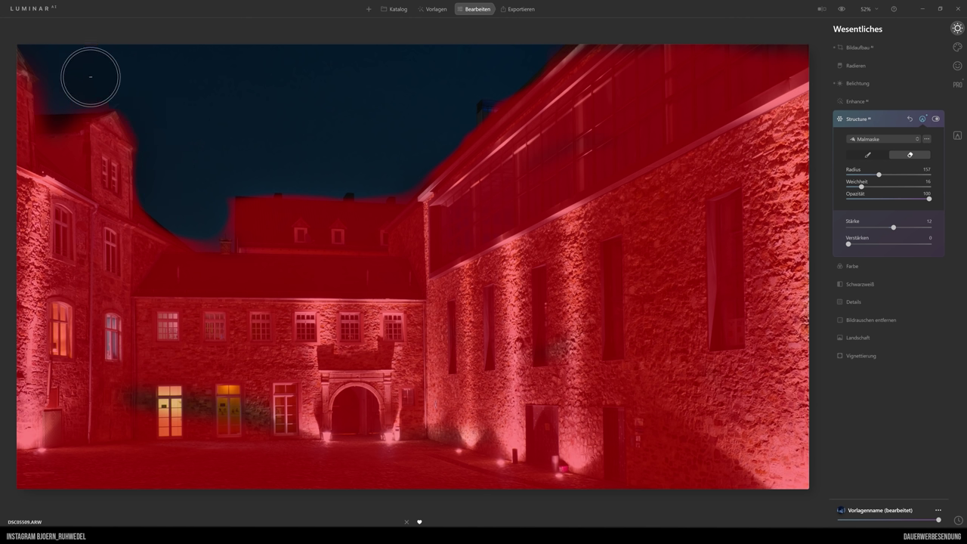
{"action": "left_click_drag", "start_coordinate": [90, 76], "coordinate": [61, 87]}
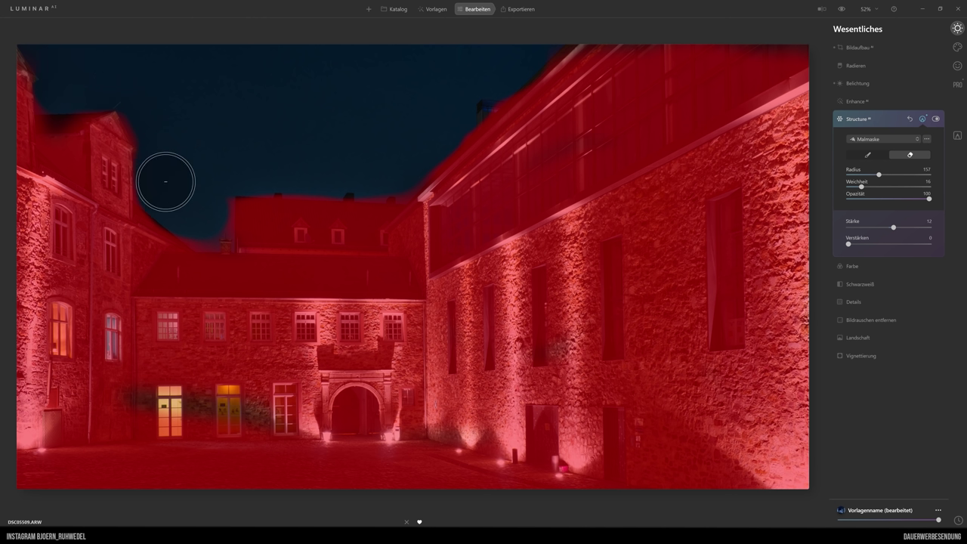
{"action": "mouse_move", "coordinate": [166, 181]}
{"action": "left_mouse_down"}
{"action": "mouse_move", "coordinate": [173, 194]}
{"action": "mouse_move", "coordinate": [203, 199]}
{"action": "mouse_move", "coordinate": [202, 181]}
{"action": "mouse_move", "coordinate": [205, 209]}
{"action": "mouse_move", "coordinate": [190, 209]}
{"action": "mouse_move", "coordinate": [193, 220]}
{"action": "left_mouse_up"}
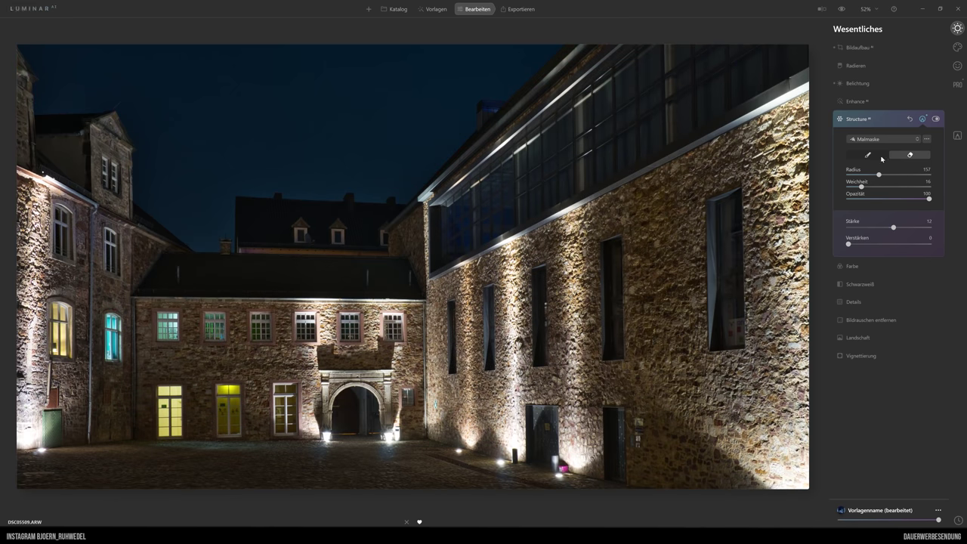
Step: Touch up the roofline mask with a Radius 80, then 36 brush, and close mask editing
{"action": "left_click", "coordinate": [875, 157]}
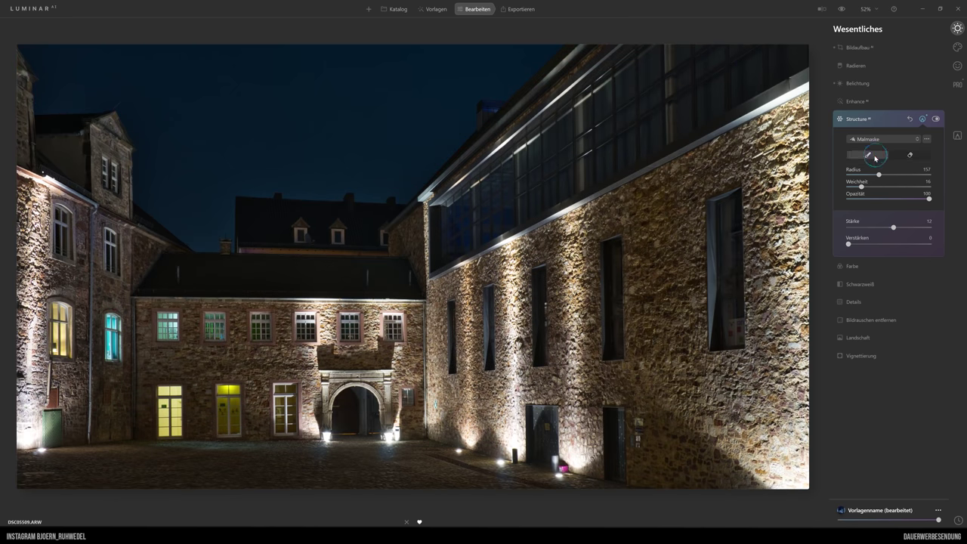
{"action": "left_click_drag", "start_coordinate": [879, 174], "coordinate": [858, 175]}
{"action": "left_click_drag", "start_coordinate": [486, 109], "coordinate": [485, 127]}
{"action": "left_click", "coordinate": [928, 139]}
{"action": "left_click", "coordinate": [935, 219]}
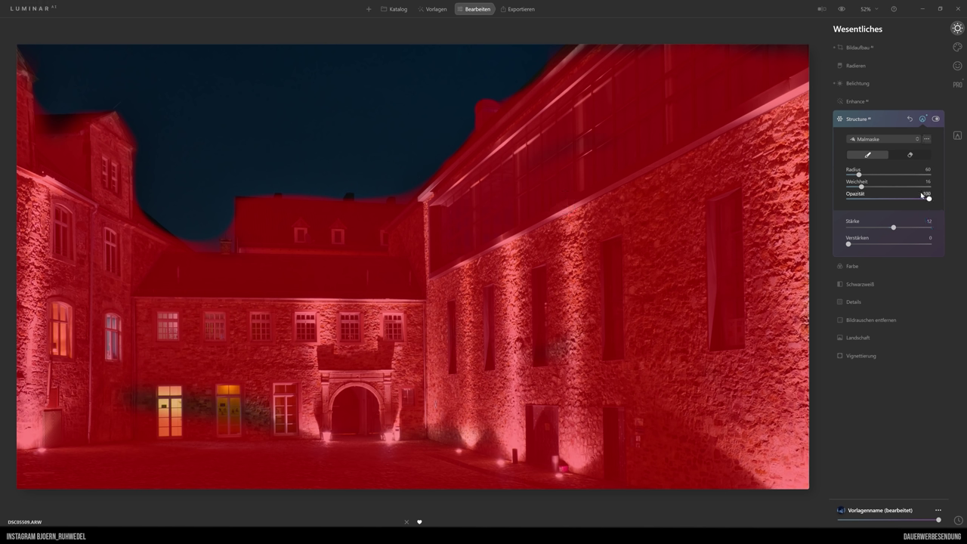
{"action": "left_click_drag", "start_coordinate": [859, 174], "coordinate": [854, 175]}
{"action": "left_click", "coordinate": [923, 120]}
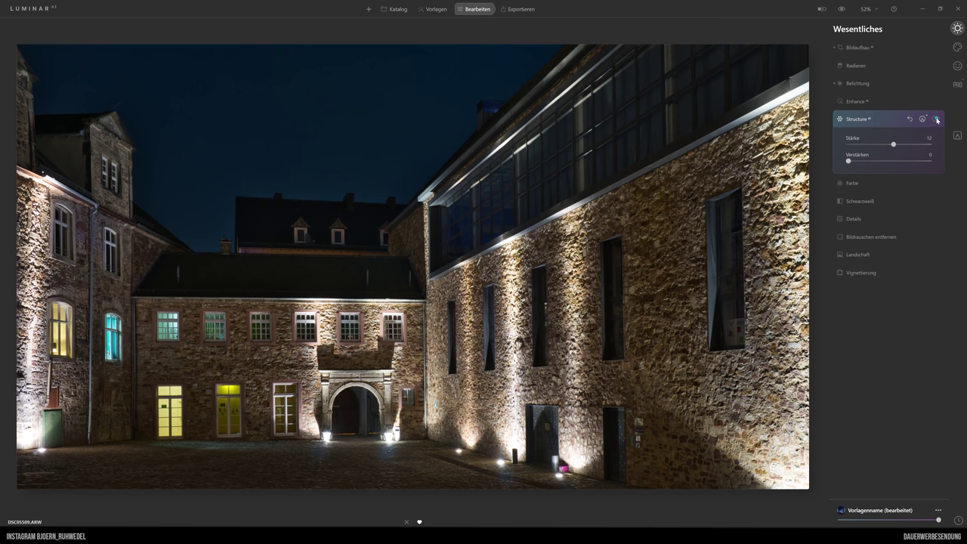
Step: Toggle the Structure adjustment off and on repeatedly to compare the courtyard photo
{"action": "left_click", "coordinate": [937, 120]}
{"action": "left_click", "coordinate": [937, 119]}
{"action": "left_click", "coordinate": [937, 119]}
{"action": "left_click", "coordinate": [936, 120]}
{"action": "left_click", "coordinate": [936, 120]}
{"action": "left_click", "coordinate": [936, 119]}
Step: Re-enable Structure and convert the photo to black and white with Schwarzweiß
{"action": "left_click", "coordinate": [936, 121]}
{"action": "left_click", "coordinate": [862, 203]}
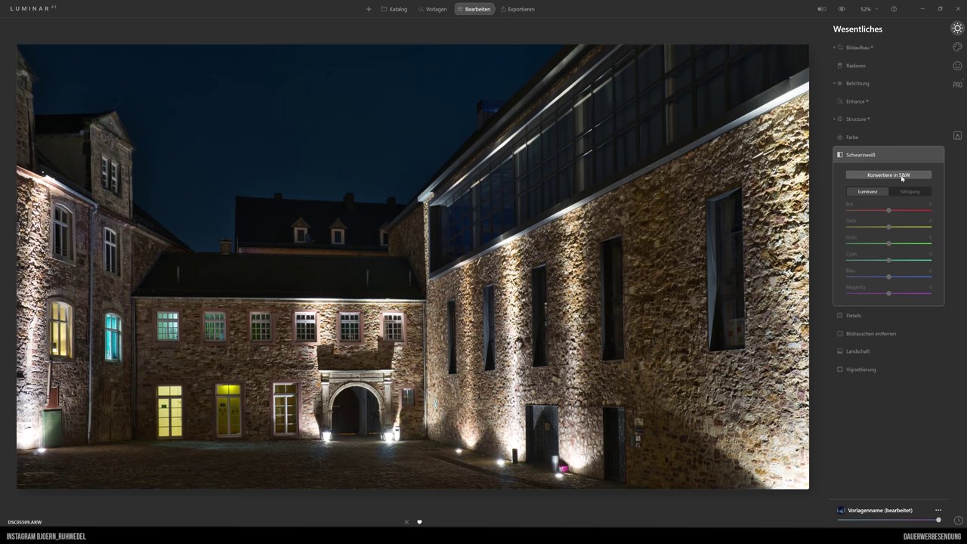
{"action": "left_click", "coordinate": [881, 176]}
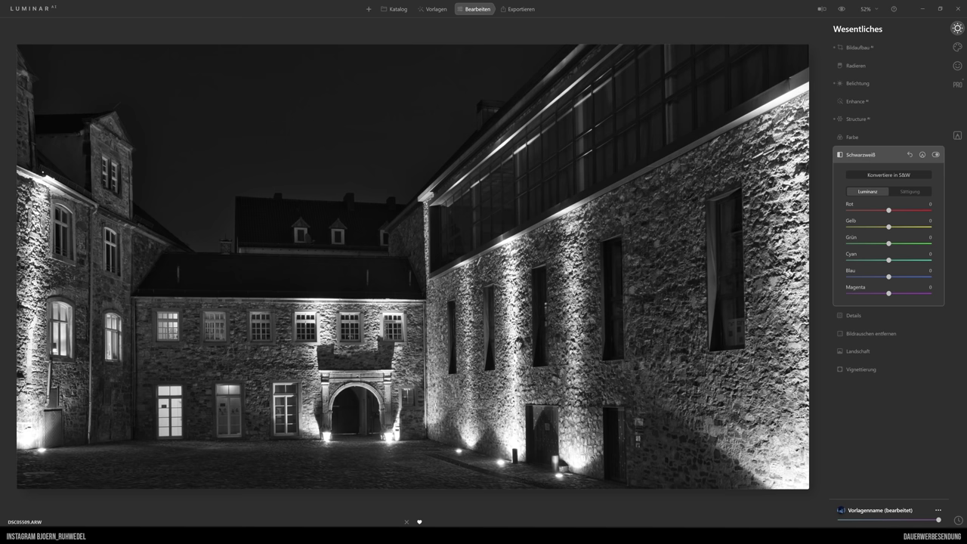
Step: Open Details and zoom to 200% on the castle gateway
{"action": "left_click", "coordinate": [855, 316]}
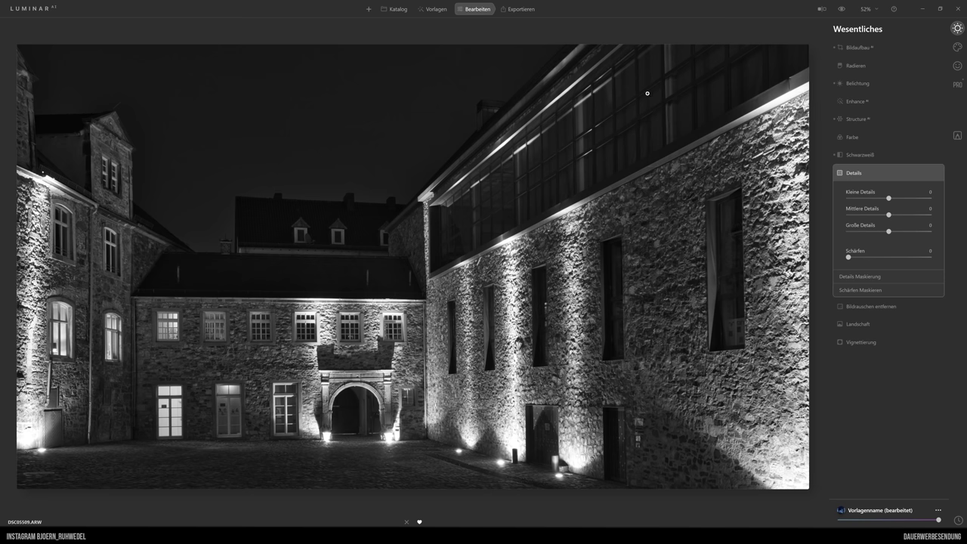
{"action": "left_click", "coordinate": [866, 9]}
{"action": "scroll", "coordinate": [572, 303], "scroll_direction": "up", "scroll_amount": 5}
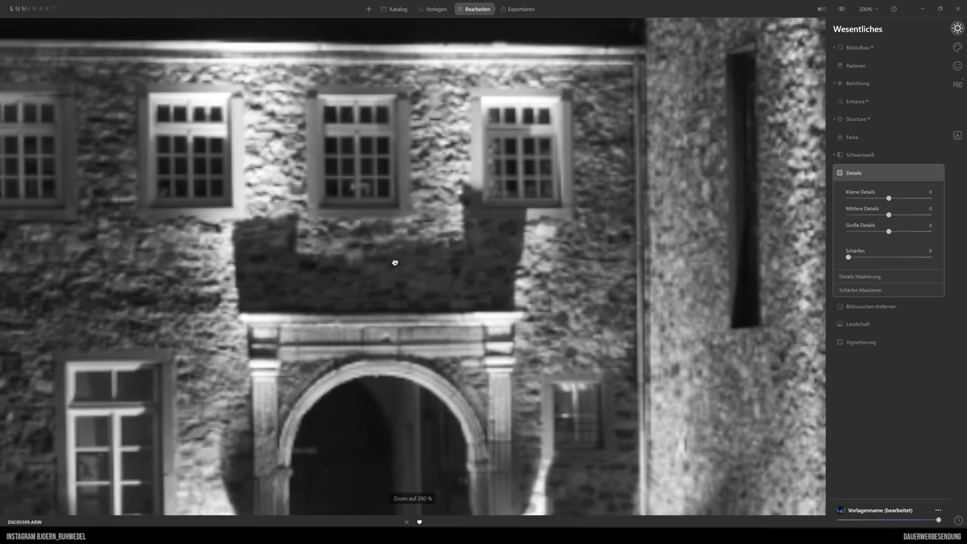
{"action": "left_click_drag", "start_coordinate": [394, 262], "coordinate": [428, 263]}
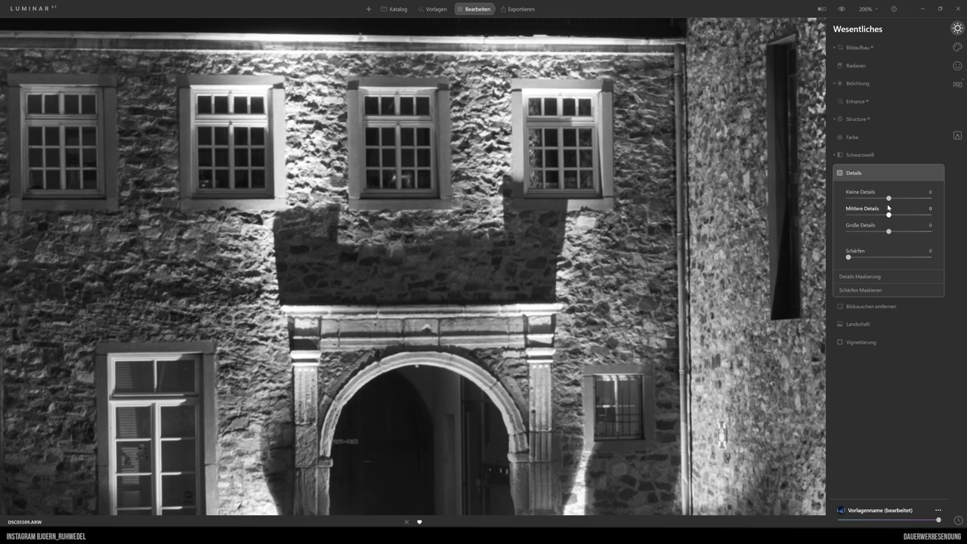
Step: Set Kleine Details to 9, Mittlere Details to 5 and Große Details to 6
{"action": "left_click_drag", "start_coordinate": [890, 199], "coordinate": [894, 199]}
{"action": "left_click_drag", "start_coordinate": [888, 216], "coordinate": [890, 217]}
{"action": "left_click_drag", "start_coordinate": [888, 231], "coordinate": [891, 231]}
Step: Raise Schärfen in Details to 36, comparing the detail enhancement off and on
{"action": "left_click", "coordinate": [937, 173]}
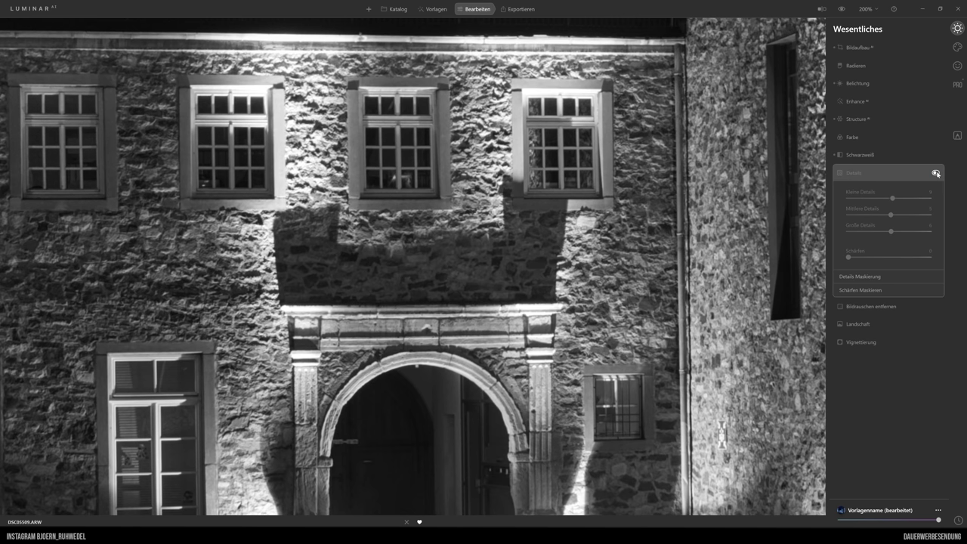
{"action": "left_click", "coordinate": [937, 173]}
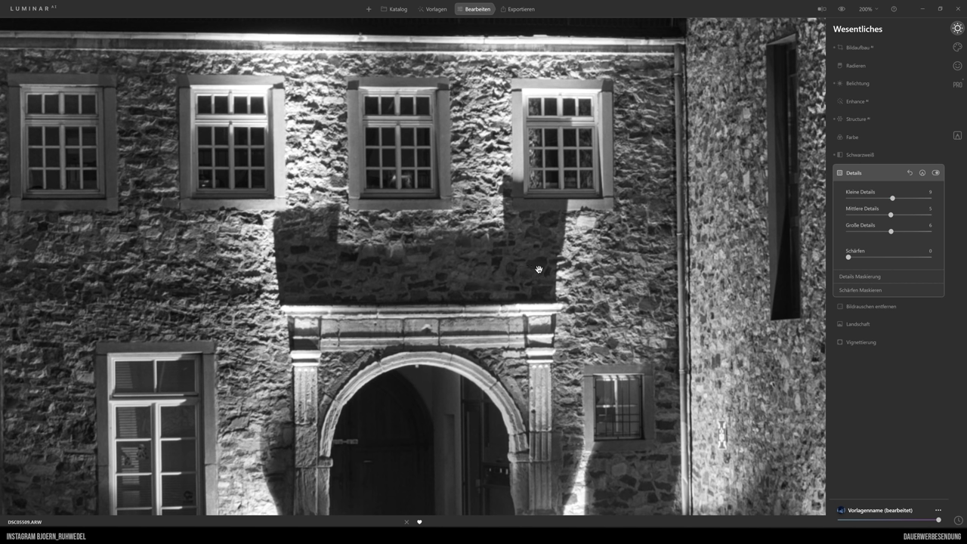
{"action": "left_click", "coordinate": [937, 173]}
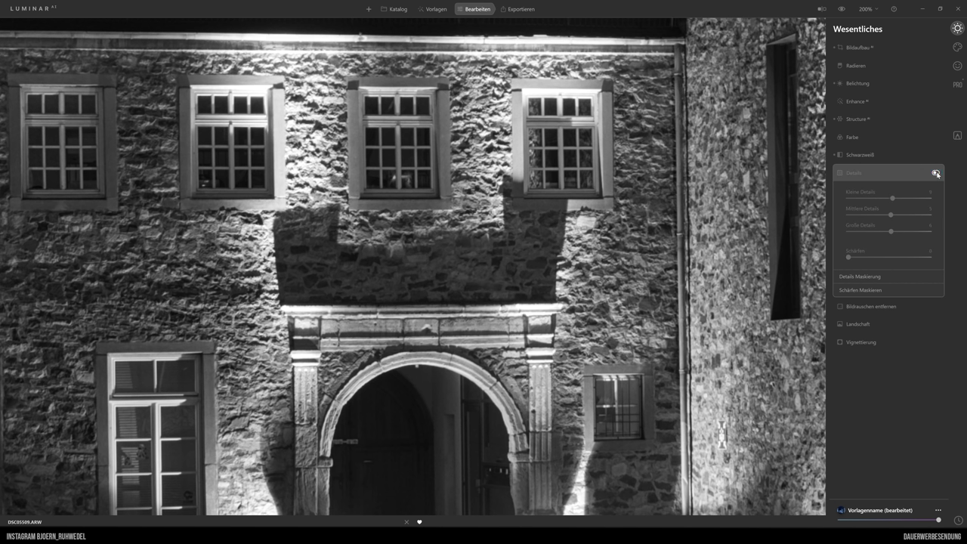
{"action": "left_click", "coordinate": [937, 173]}
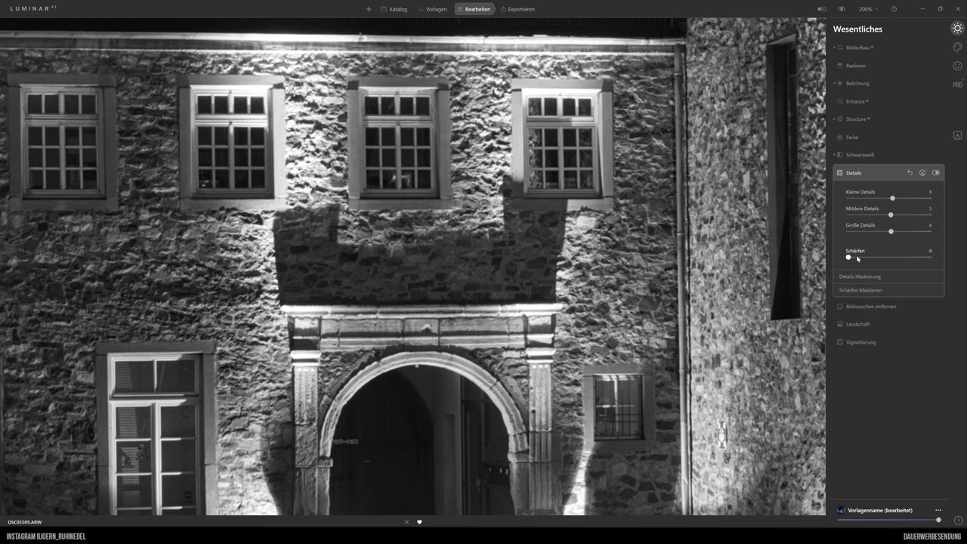
{"action": "left_click_drag", "start_coordinate": [849, 258], "coordinate": [856, 257]}
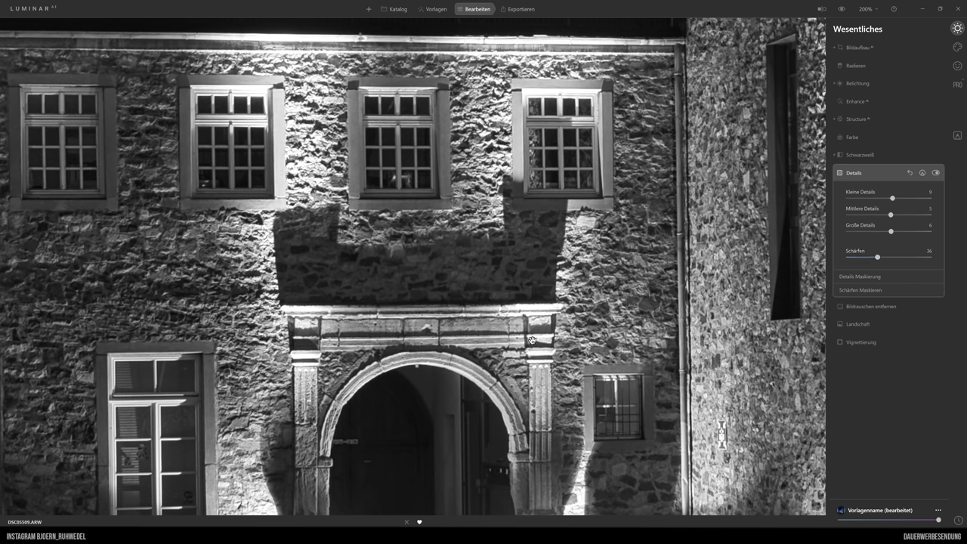
{"action": "left_click", "coordinate": [936, 174]}
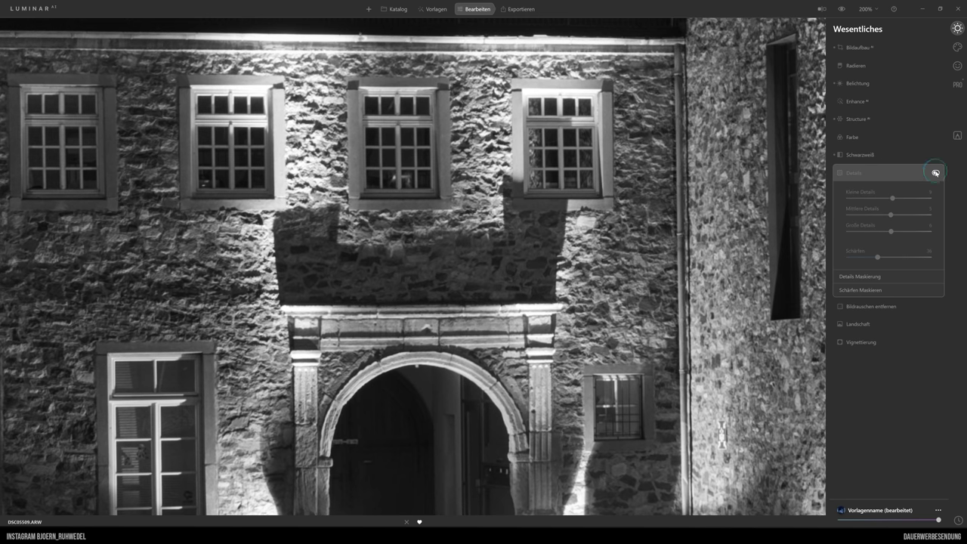
{"action": "left_click", "coordinate": [937, 173]}
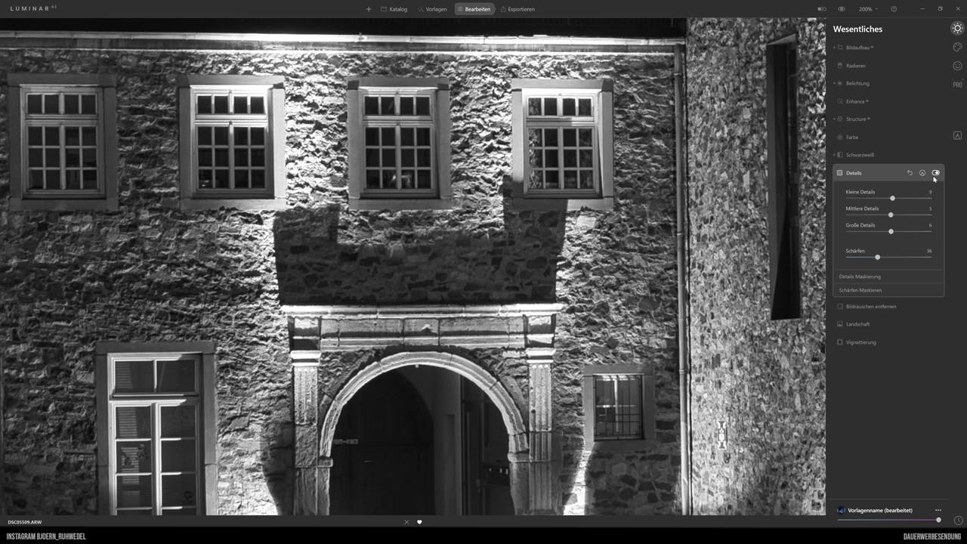
Step: Turn off the black-and-white conversion and compare the colour photo with and without Details
{"action": "left_click", "coordinate": [861, 156]}
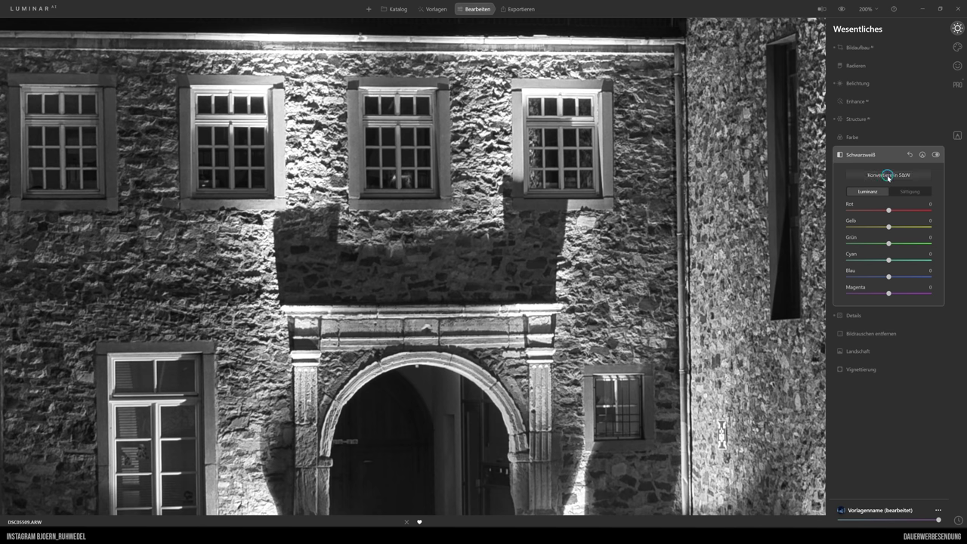
{"action": "left_click", "coordinate": [886, 176]}
{"action": "left_click", "coordinate": [862, 155]}
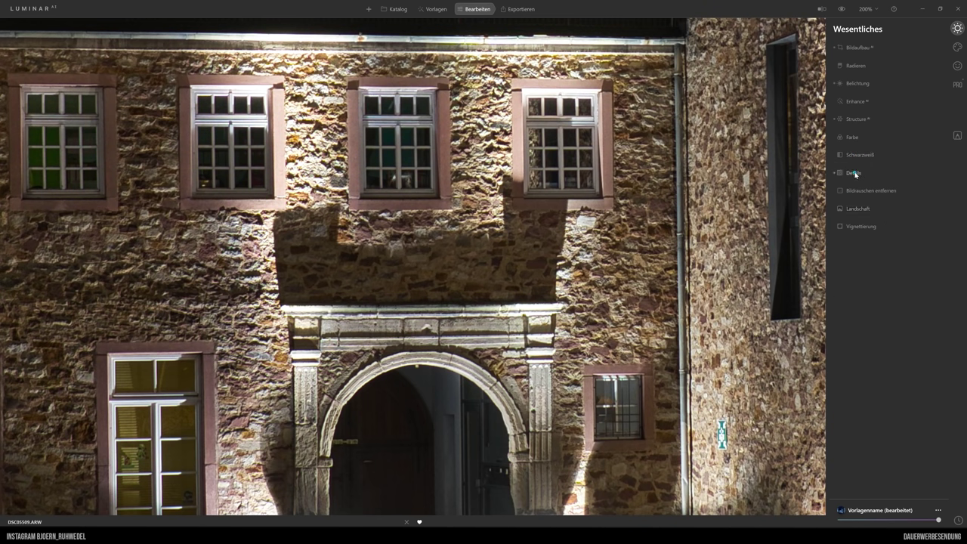
{"action": "left_click", "coordinate": [845, 173]}
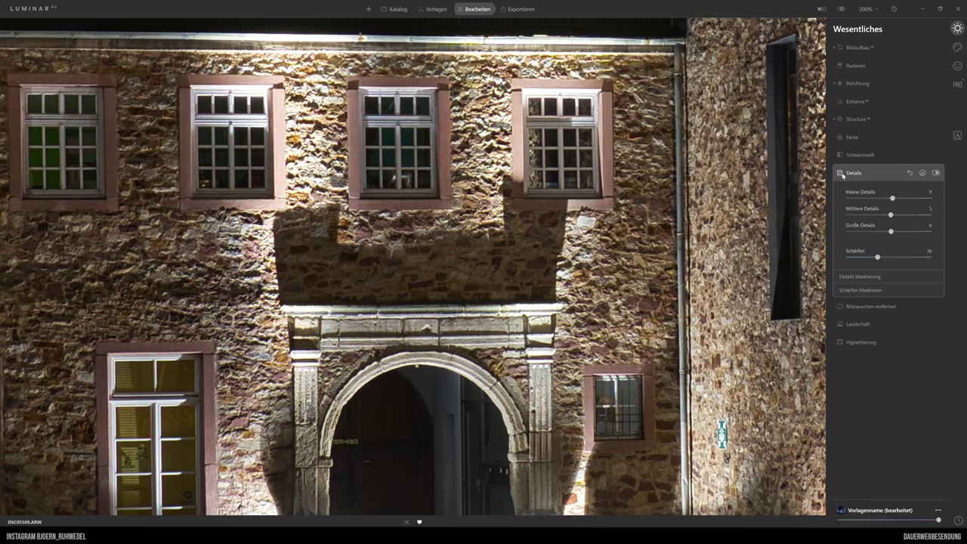
{"action": "left_click", "coordinate": [936, 173]}
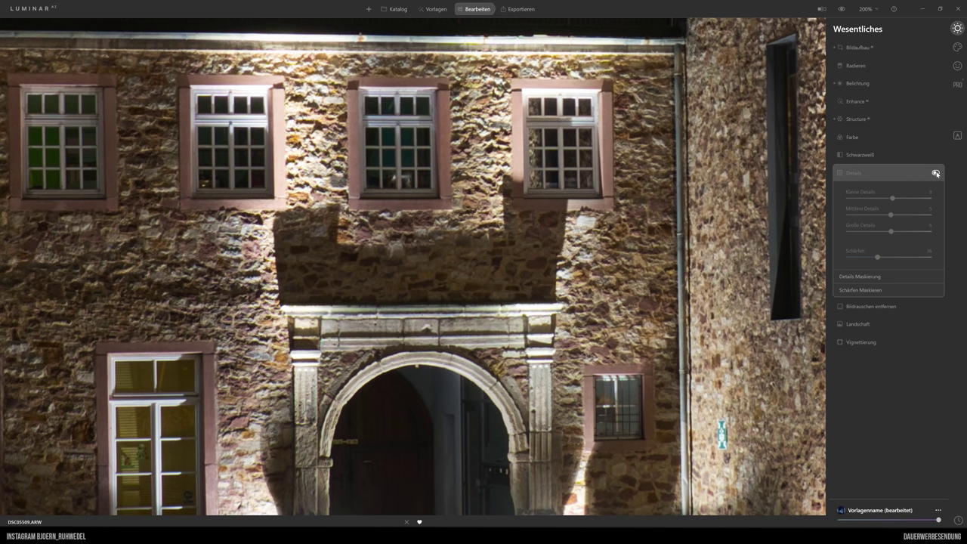
{"action": "left_click", "coordinate": [936, 173]}
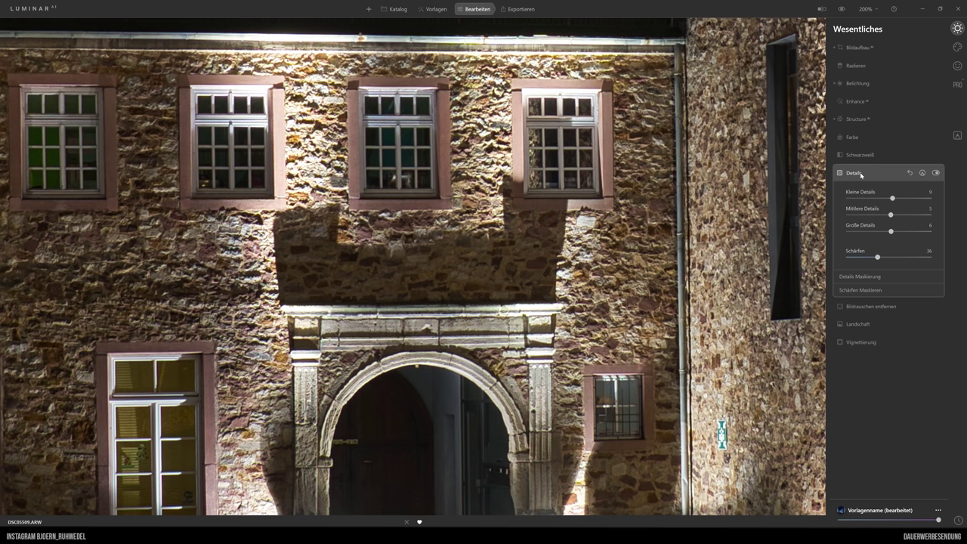
Step: Fit the whole courtyard in view and compare it with and without Details
{"action": "left_click", "coordinate": [874, 10]}
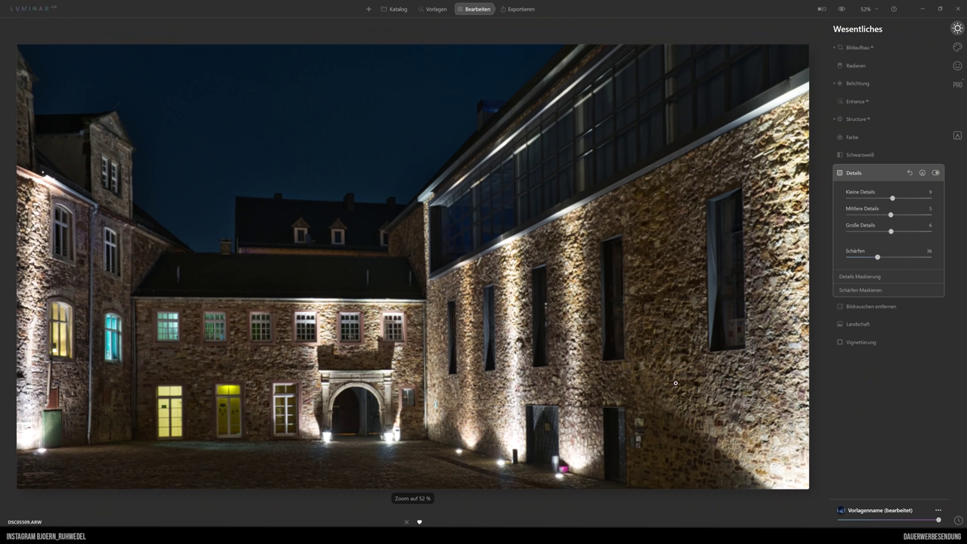
{"action": "left_click", "coordinate": [936, 173]}
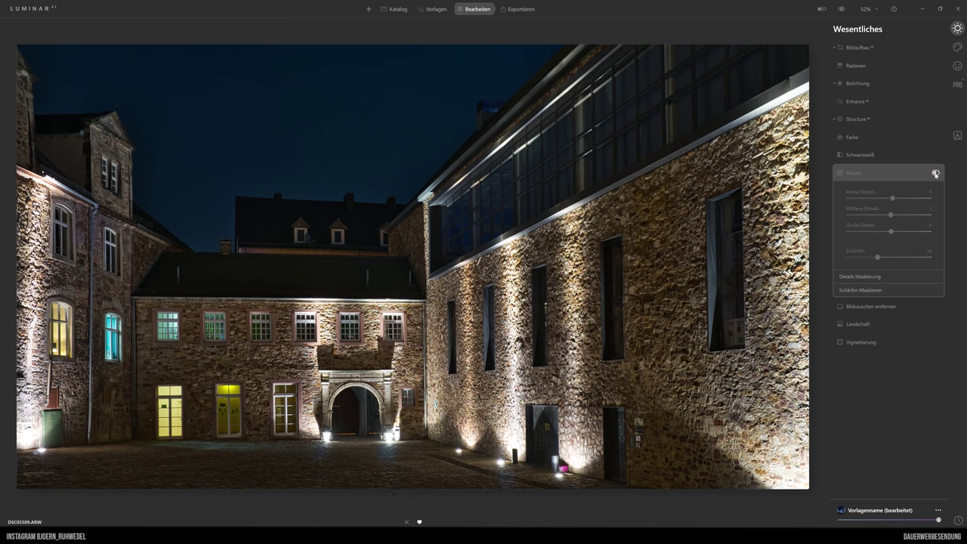
{"action": "left_click", "coordinate": [936, 173]}
{"action": "left_click", "coordinate": [936, 173]}
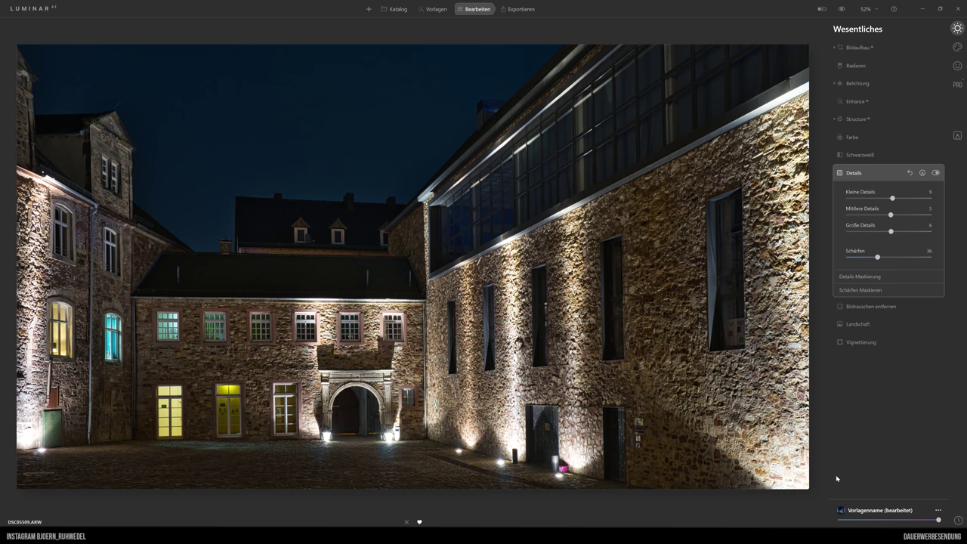
{"action": "left_click", "coordinate": [859, 324]}
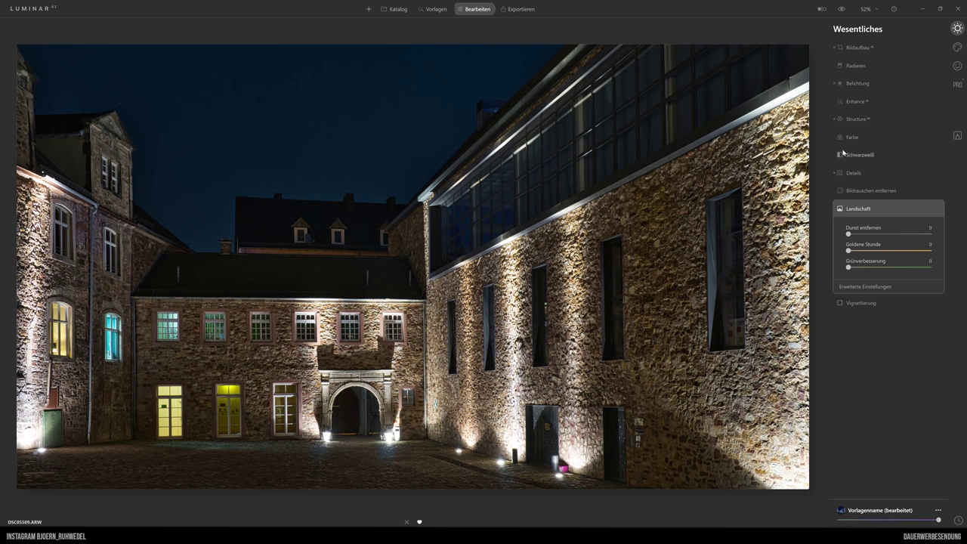
Step: Lower Farbe Dynamik to -32
{"action": "left_click", "coordinate": [852, 137]}
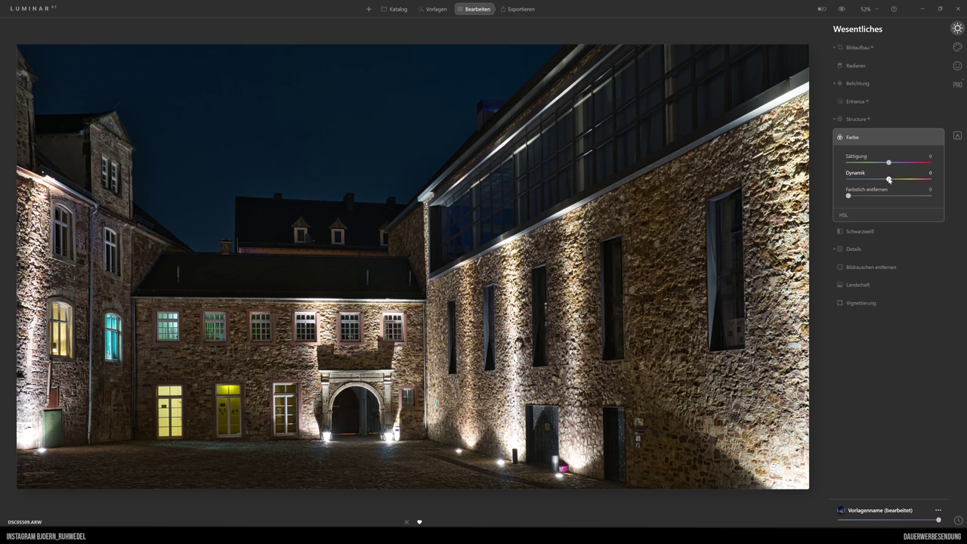
{"action": "left_click_drag", "start_coordinate": [889, 179], "coordinate": [877, 180]}
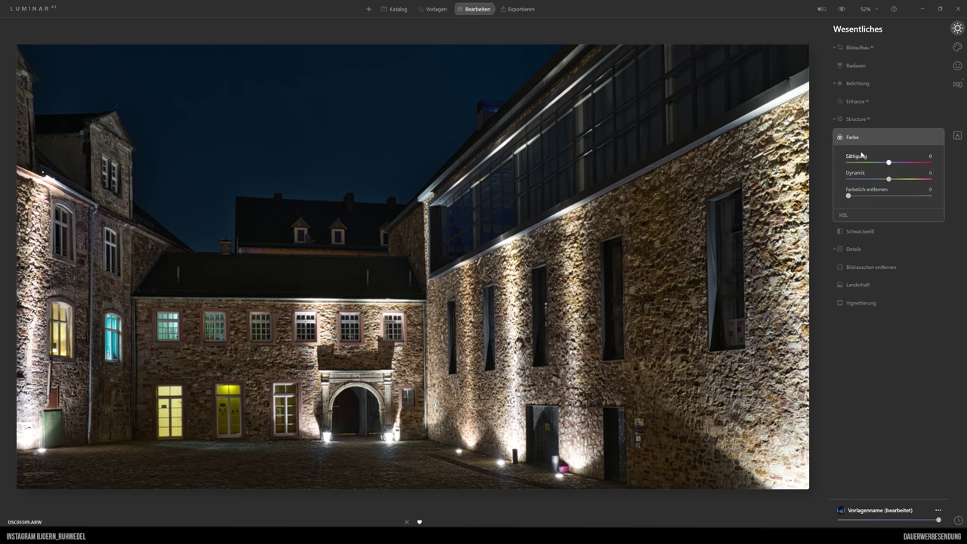
{"action": "left_click", "coordinate": [856, 139]}
Step: Set Landschaft Dunst entfernen to 17 and Goldene Stunde to 20, then compare
{"action": "left_click", "coordinate": [863, 209]}
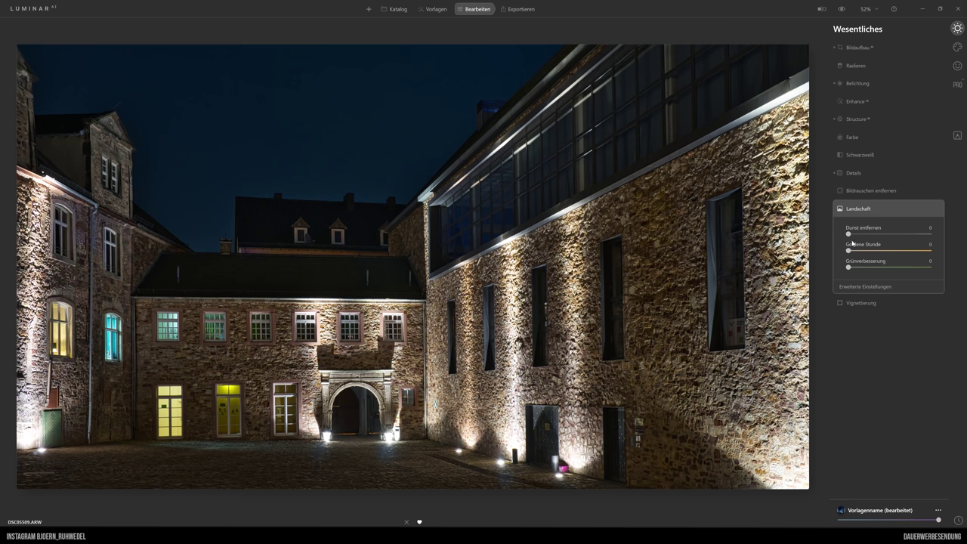
{"action": "left_click_drag", "start_coordinate": [848, 234], "coordinate": [862, 236]}
{"action": "left_click_drag", "start_coordinate": [848, 253], "coordinate": [866, 252]}
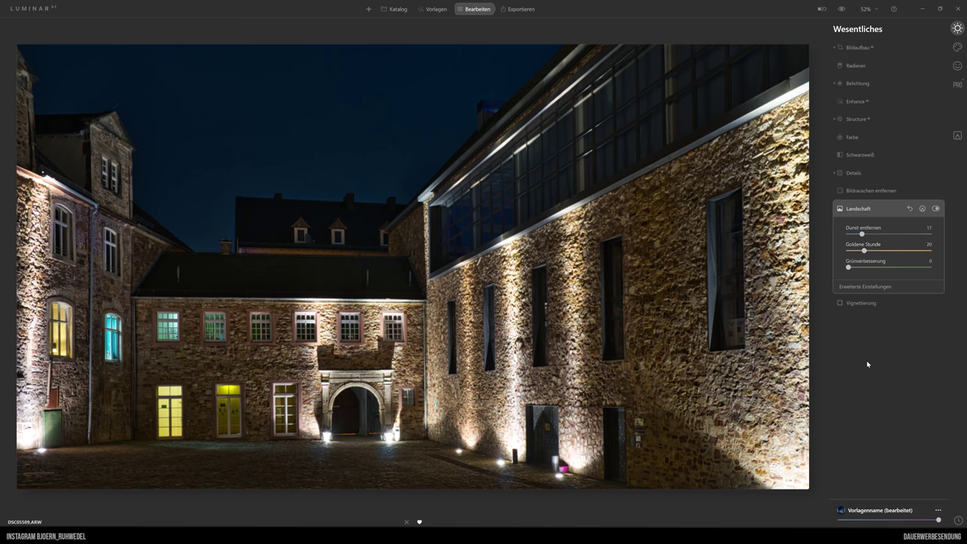
{"action": "left_click", "coordinate": [937, 209]}
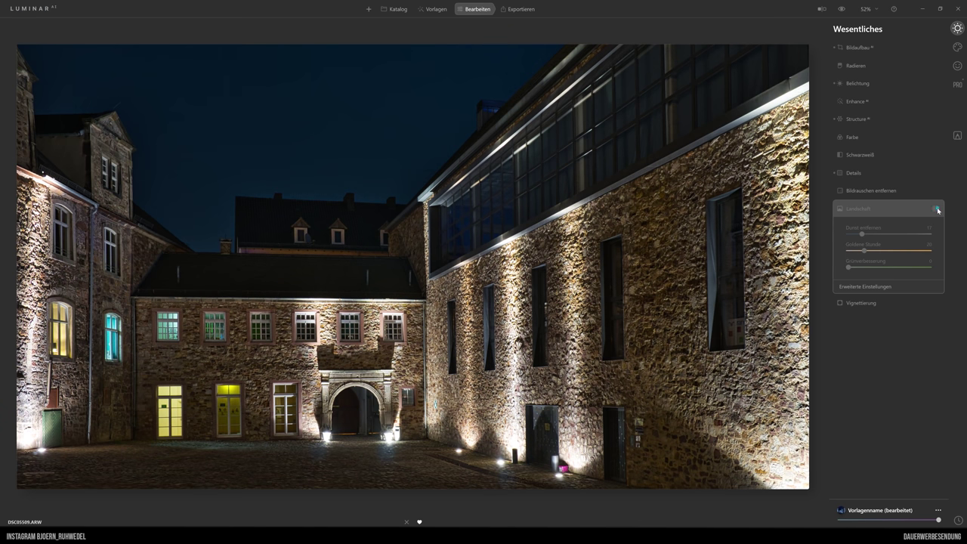
{"action": "left_click", "coordinate": [937, 208]}
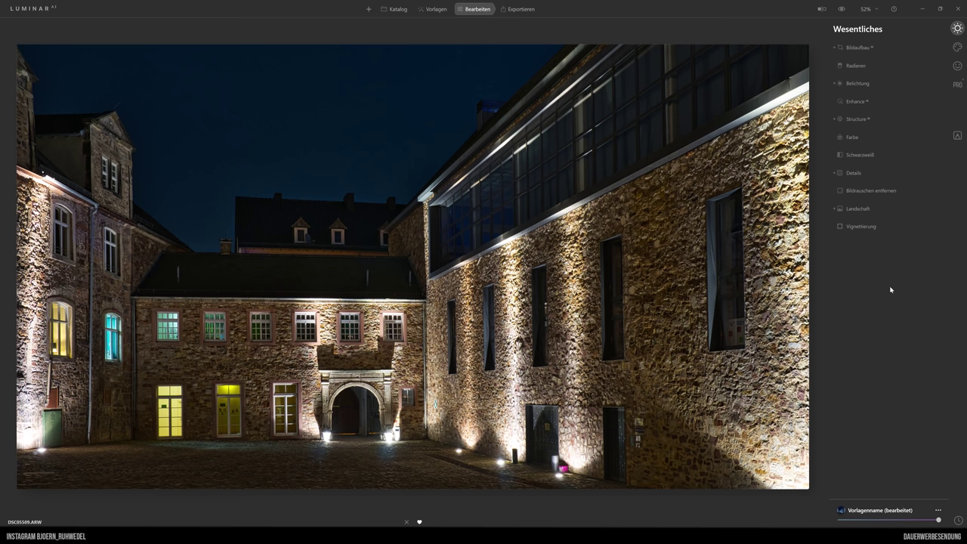
Step: Add a vignette at Stärke -30 to darken the courtyard's edges
{"action": "left_click", "coordinate": [861, 227]}
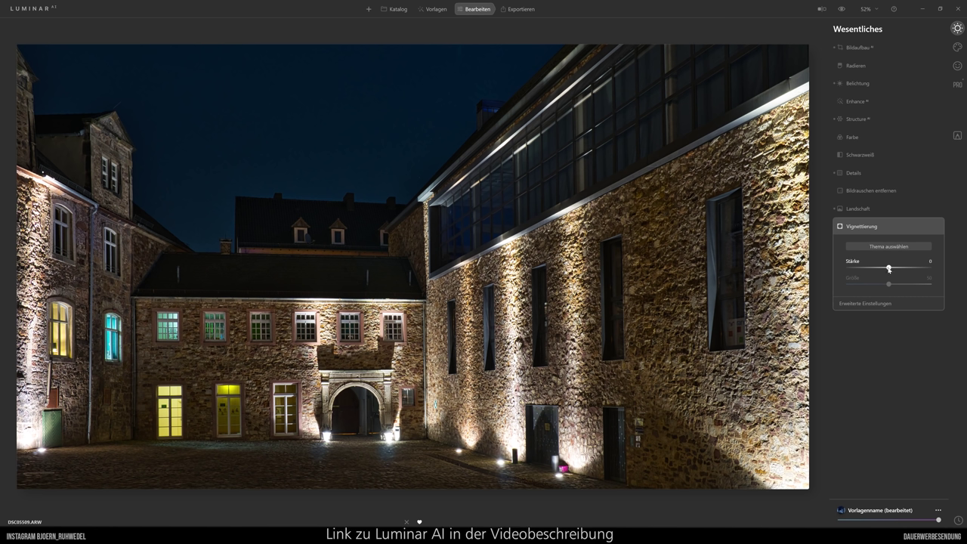
{"action": "left_click_drag", "start_coordinate": [890, 268], "coordinate": [876, 270]}
{"action": "left_click", "coordinate": [865, 305]}
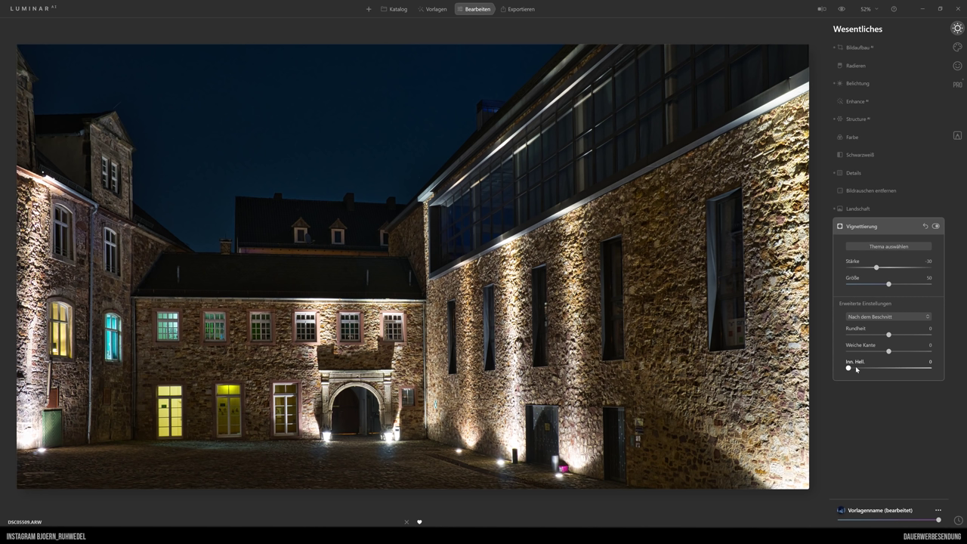
Step: Set the vignette's inner brightness to 20 and toggle it off and on to compare
{"action": "left_click_drag", "start_coordinate": [849, 368], "coordinate": [864, 369]}
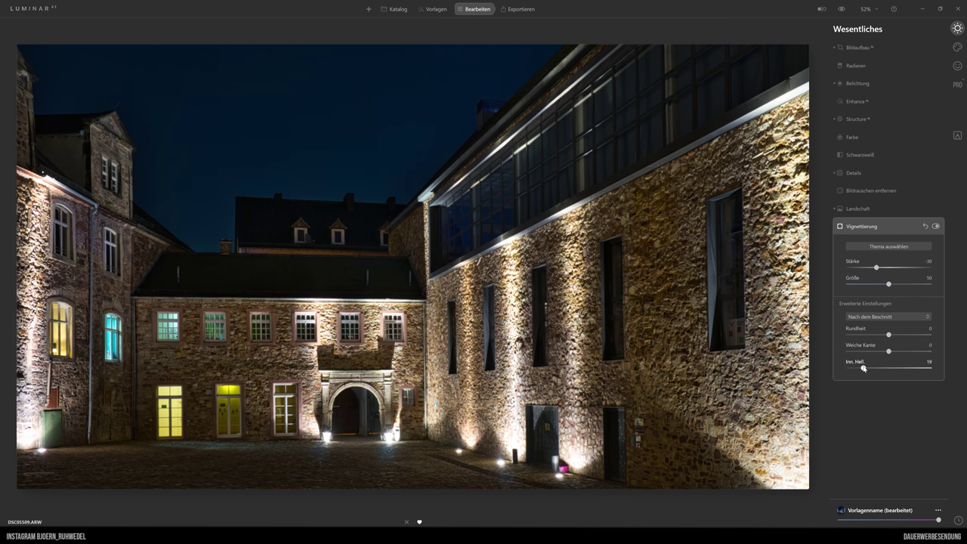
{"action": "left_click_drag", "start_coordinate": [863, 368], "coordinate": [865, 368]}
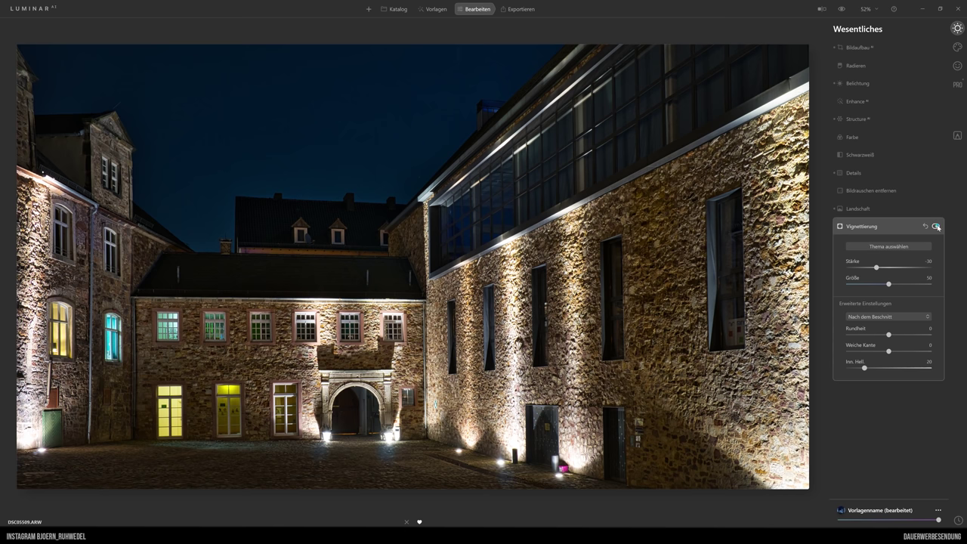
{"action": "left_click", "coordinate": [937, 227]}
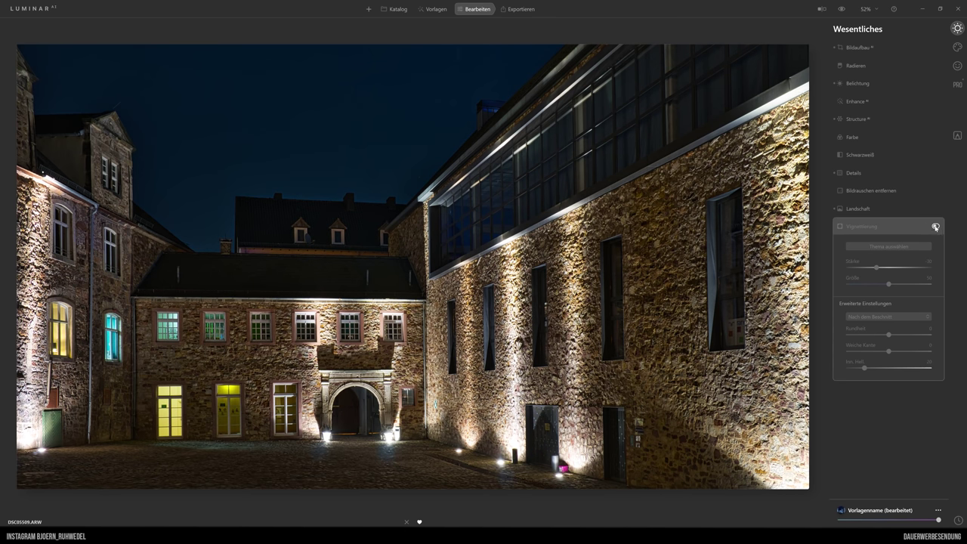
{"action": "left_click", "coordinate": [937, 226]}
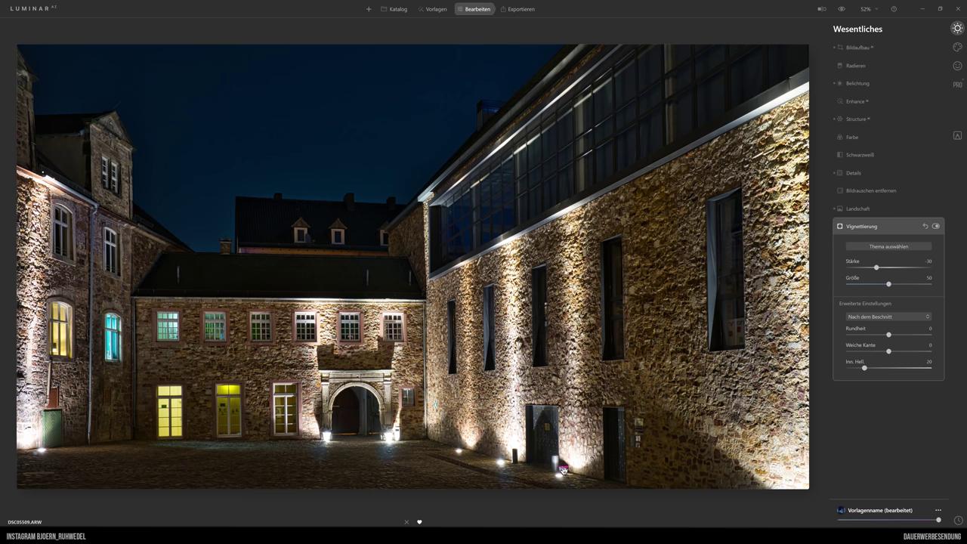
Step: Zoom in on the pink box beside the bollard near the doorway
{"action": "scroll", "coordinate": [563, 469], "scroll_direction": "up", "scroll_amount": 3}
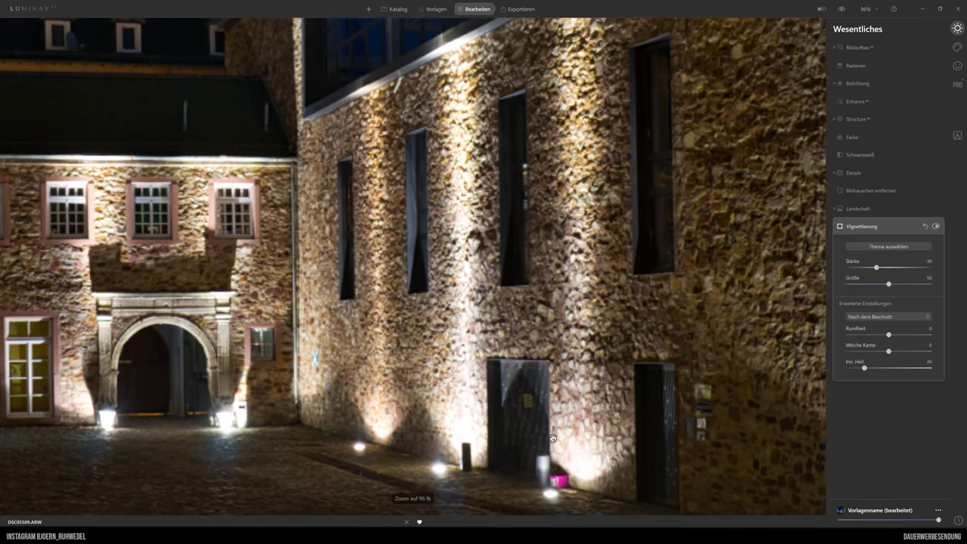
{"action": "scroll", "coordinate": [570, 446], "scroll_direction": "up", "scroll_amount": 5}
{"action": "left_click_drag", "start_coordinate": [585, 486], "coordinate": [578, 236]}
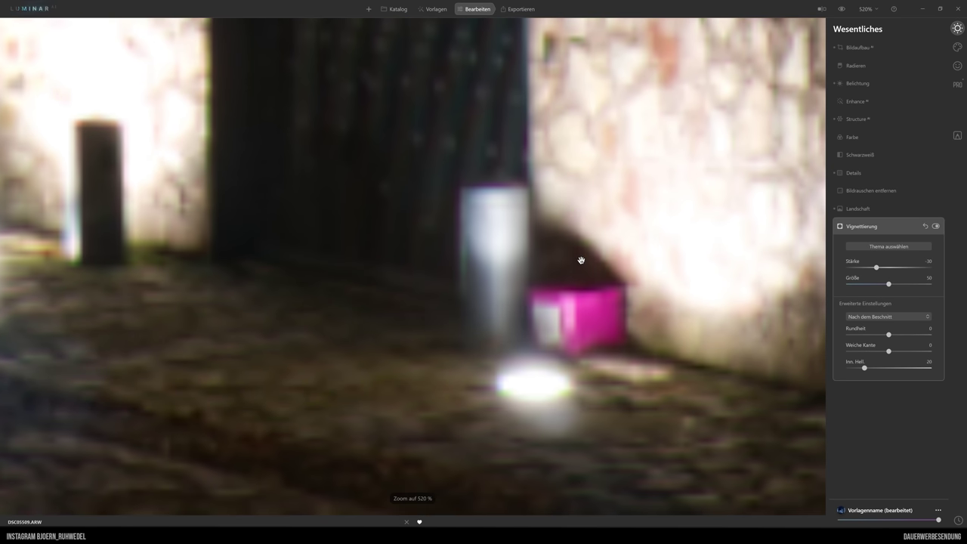
{"action": "scroll", "coordinate": [568, 305], "scroll_direction": "up", "scroll_amount": 1}
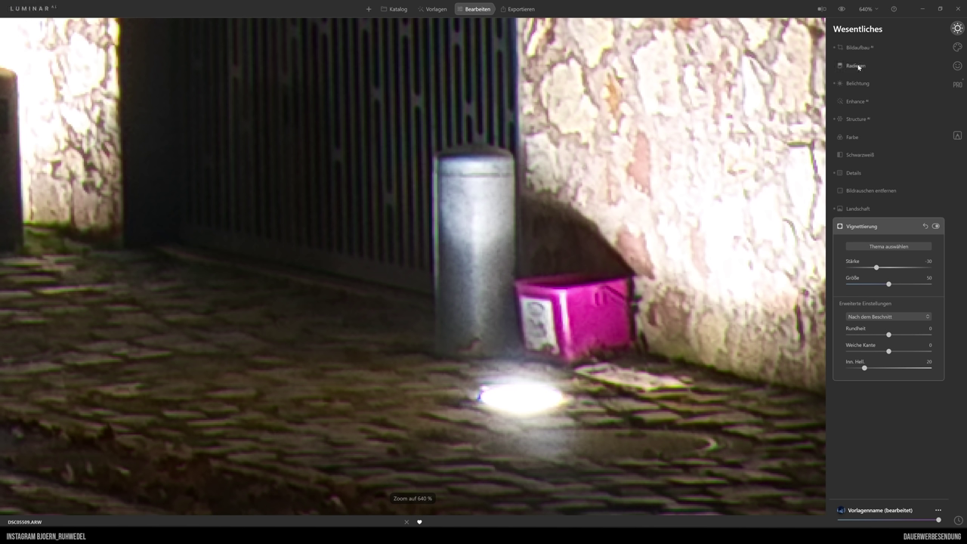
Step: Erase the pink box using the Radieren brush at a larger radius
{"action": "left_click", "coordinate": [858, 67]}
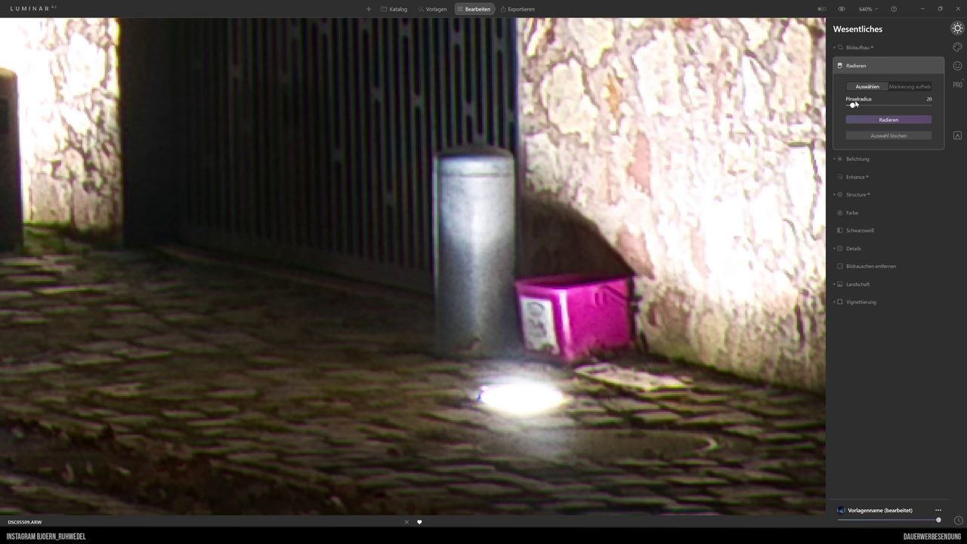
{"action": "left_click_drag", "start_coordinate": [852, 105], "coordinate": [864, 104]}
{"action": "mouse_move", "coordinate": [522, 285]}
{"action": "left_mouse_down"}
{"action": "mouse_move", "coordinate": [533, 343]}
{"action": "mouse_move", "coordinate": [571, 352]}
{"action": "mouse_move", "coordinate": [535, 338]}
{"action": "mouse_move", "coordinate": [535, 283]}
{"action": "mouse_move", "coordinate": [623, 281]}
{"action": "mouse_move", "coordinate": [631, 308]}
{"action": "mouse_move", "coordinate": [637, 300]}
{"action": "mouse_move", "coordinate": [628, 333]}
{"action": "mouse_move", "coordinate": [567, 350]}
{"action": "mouse_move", "coordinate": [616, 322]}
{"action": "mouse_move", "coordinate": [587, 295]}
{"action": "mouse_move", "coordinate": [615, 293]}
{"action": "mouse_move", "coordinate": [551, 302]}
{"action": "mouse_move", "coordinate": [571, 309]}
{"action": "mouse_move", "coordinate": [556, 332]}
{"action": "mouse_move", "coordinate": [600, 317]}
{"action": "mouse_move", "coordinate": [594, 304]}
{"action": "mouse_move", "coordinate": [557, 297]}
{"action": "mouse_move", "coordinate": [580, 294]}
{"action": "left_mouse_up"}
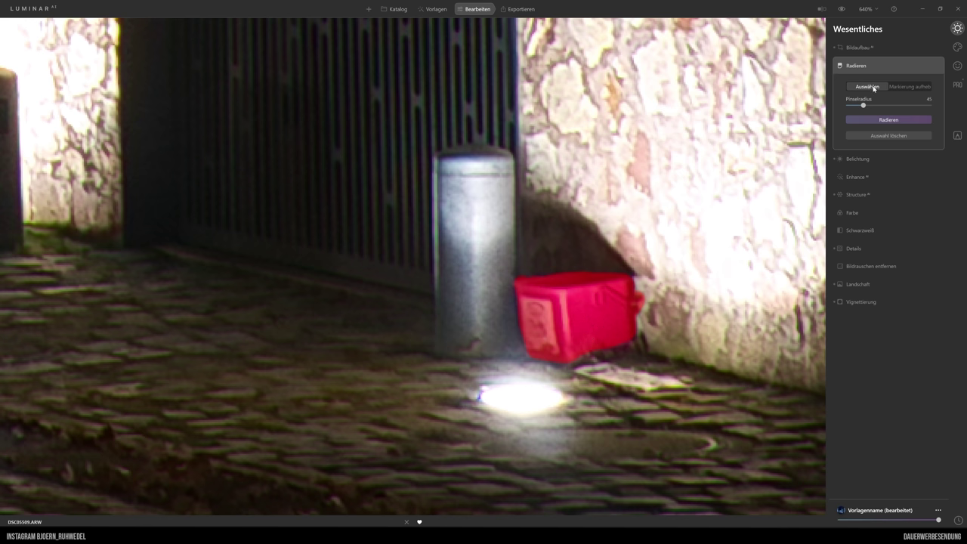
{"action": "left_click", "coordinate": [888, 119]}
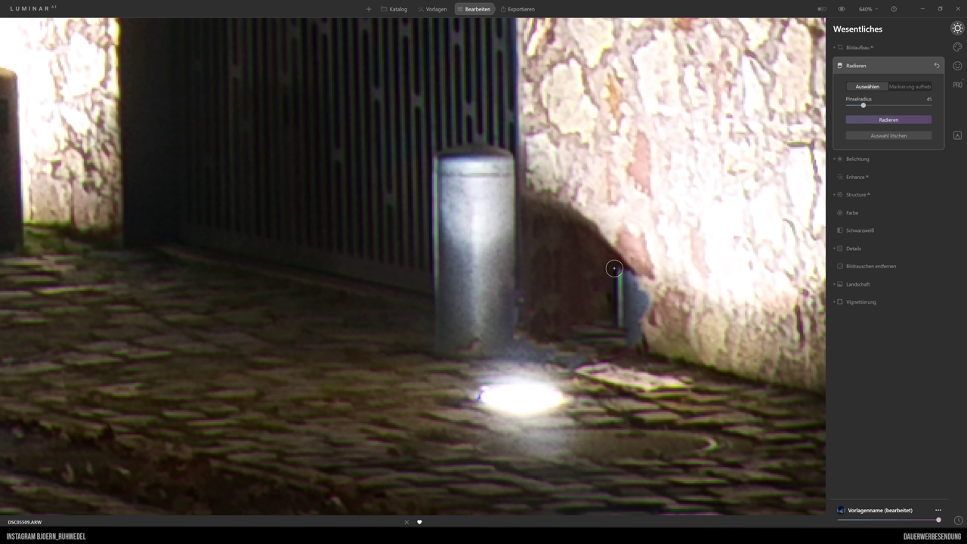
Step: Erase the leftover box traces along the wall shadow in four brush passes
{"action": "mouse_move", "coordinate": [615, 269]}
{"action": "left_mouse_down"}
{"action": "mouse_move", "coordinate": [619, 324]}
{"action": "mouse_move", "coordinate": [575, 328]}
{"action": "left_mouse_up"}
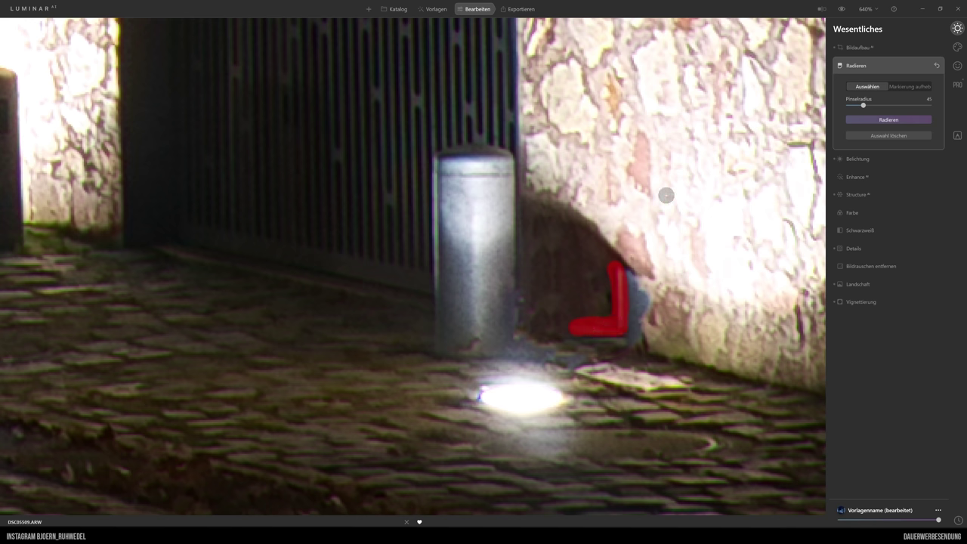
{"action": "left_click", "coordinate": [875, 120]}
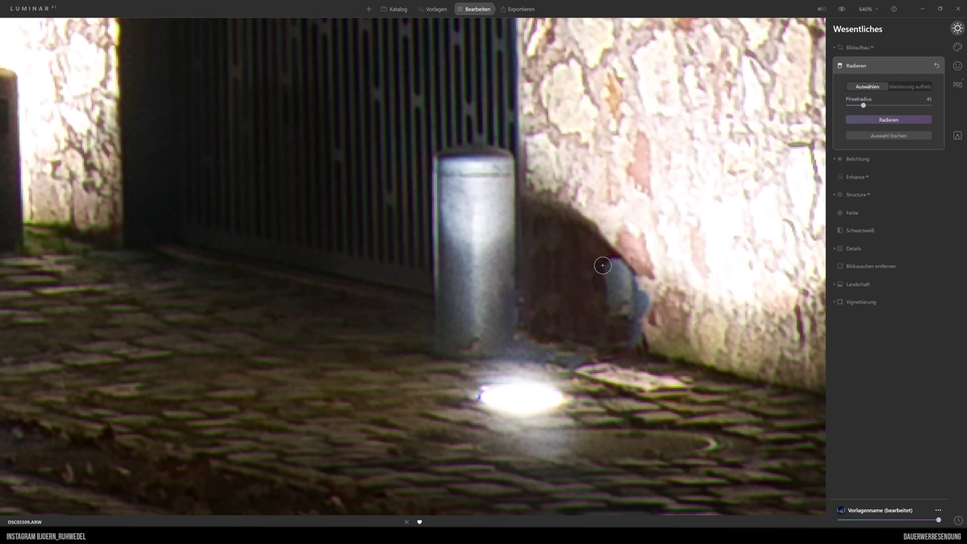
{"action": "mouse_move", "coordinate": [603, 265]}
{"action": "left_mouse_down"}
{"action": "mouse_move", "coordinate": [619, 273]}
{"action": "mouse_move", "coordinate": [631, 324]}
{"action": "mouse_move", "coordinate": [641, 302]}
{"action": "mouse_move", "coordinate": [639, 325]}
{"action": "mouse_move", "coordinate": [624, 312]}
{"action": "mouse_move", "coordinate": [622, 324]}
{"action": "mouse_move", "coordinate": [615, 277]}
{"action": "mouse_move", "coordinate": [615, 324]}
{"action": "mouse_move", "coordinate": [610, 301]}
{"action": "left_mouse_up"}
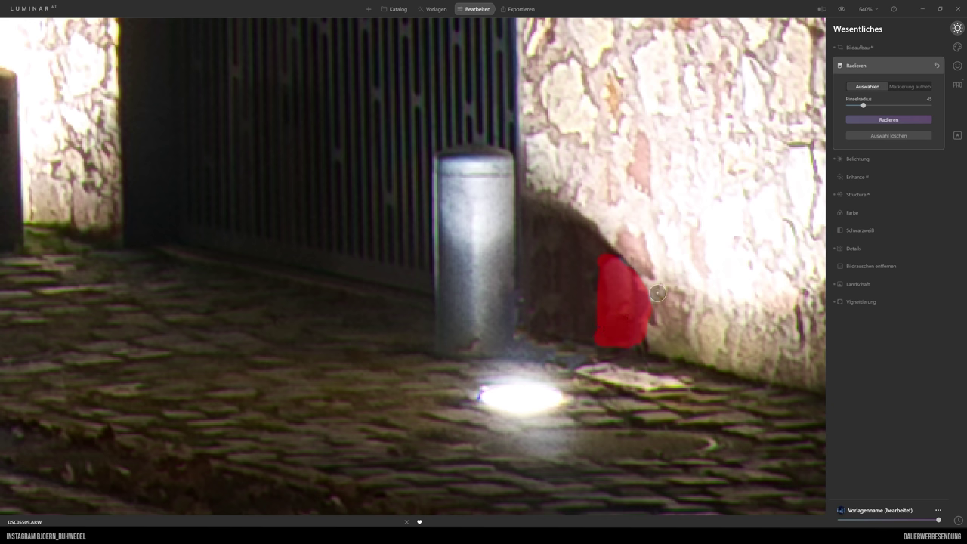
{"action": "left_click", "coordinate": [889, 119]}
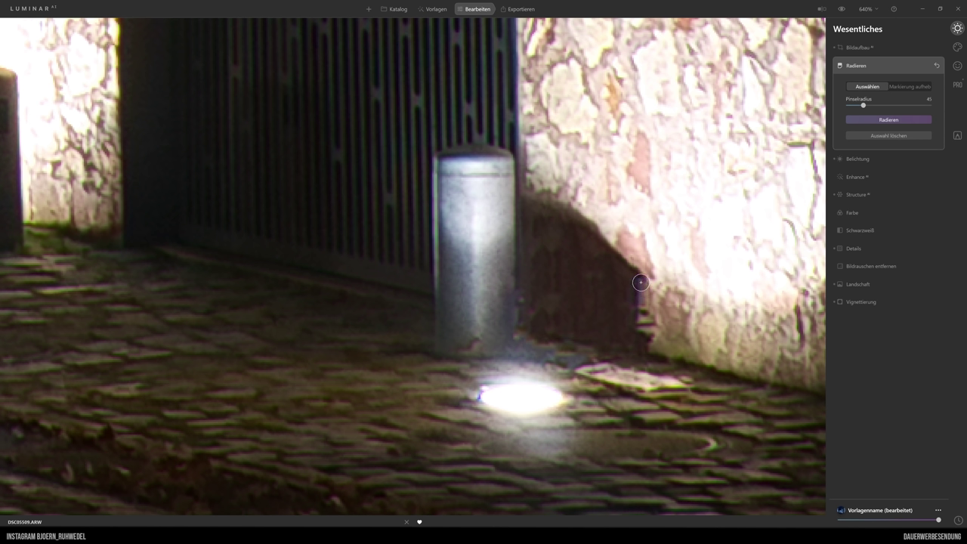
{"action": "mouse_move", "coordinate": [641, 282]}
{"action": "left_mouse_down"}
{"action": "mouse_move", "coordinate": [641, 324]}
{"action": "mouse_move", "coordinate": [640, 284]}
{"action": "left_mouse_up"}
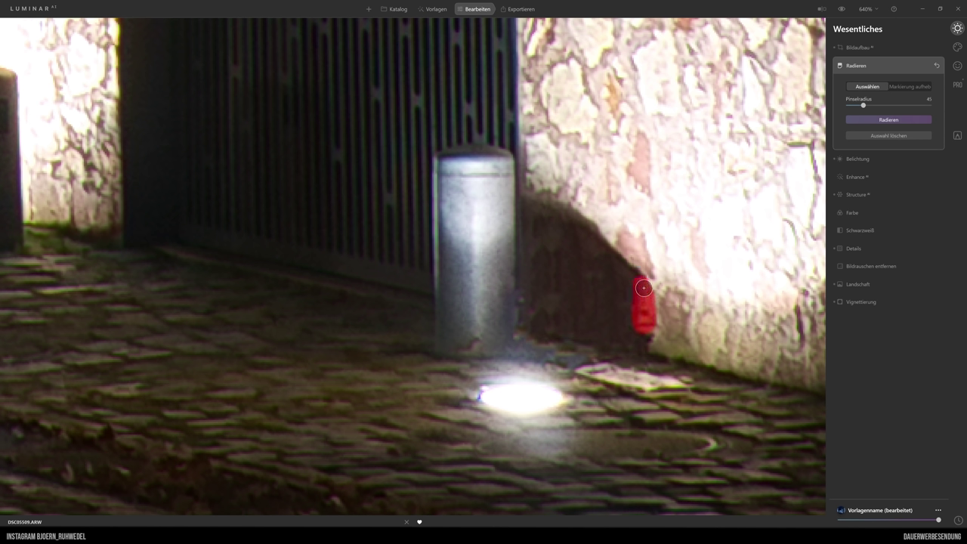
{"action": "left_click", "coordinate": [878, 120]}
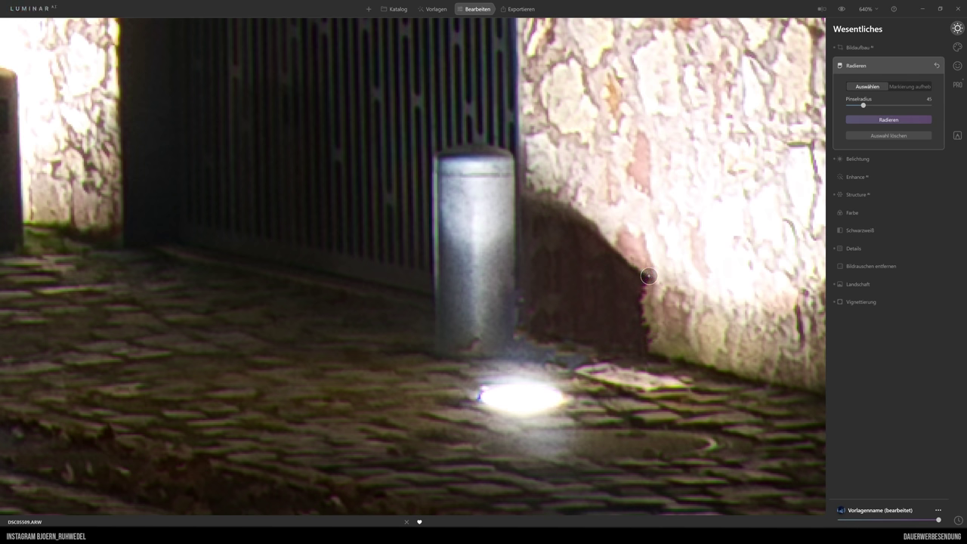
{"action": "left_click_drag", "start_coordinate": [643, 271], "coordinate": [648, 295]}
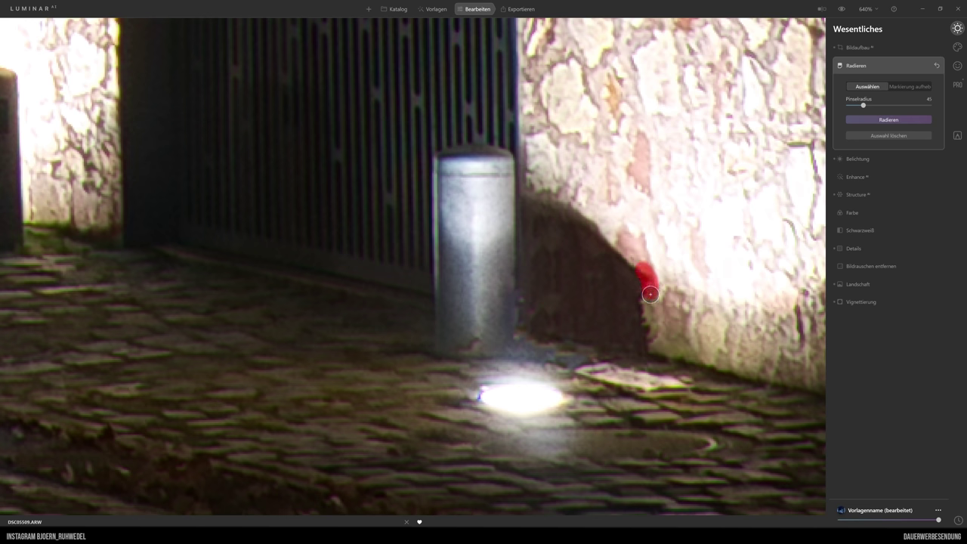
{"action": "left_click", "coordinate": [889, 119]}
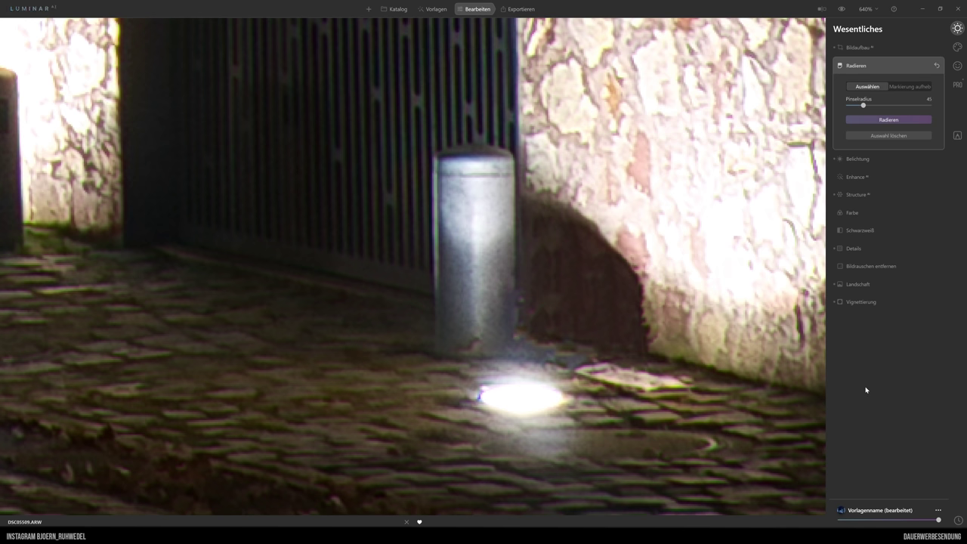
Step: Collapse the erase tool and fit the whole courtyard photo on screen
{"action": "left_click", "coordinate": [861, 66]}
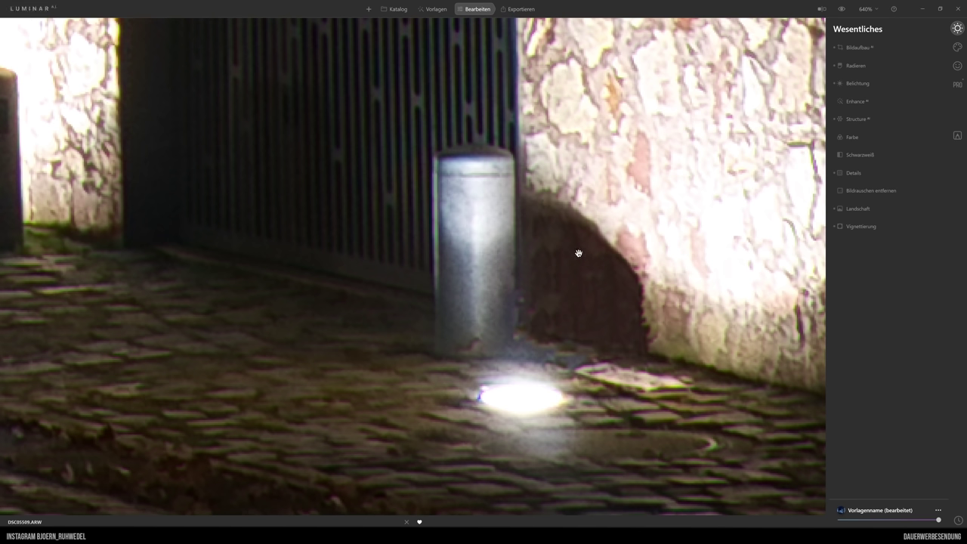
{"action": "left_click", "coordinate": [868, 9]}
{"action": "left_click", "coordinate": [883, 24]}
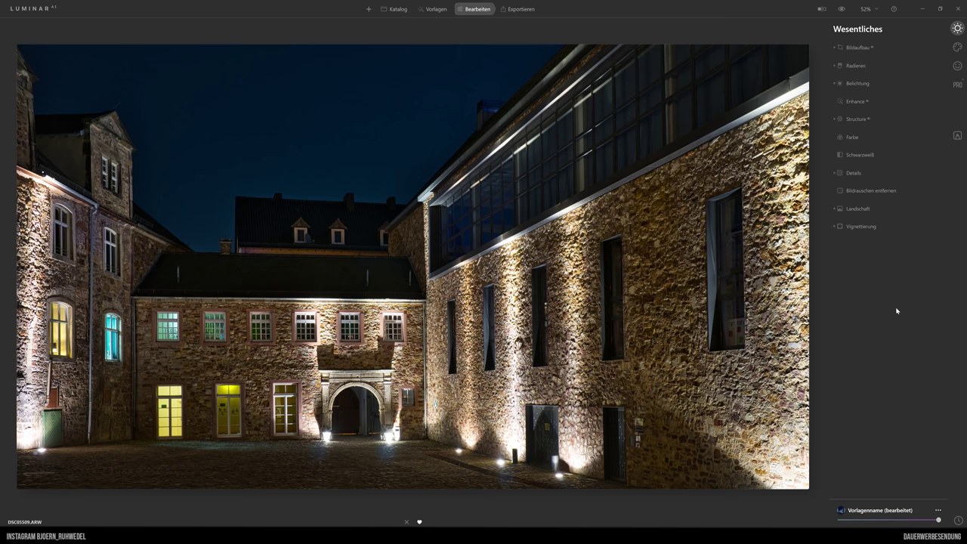
Step: Set vignette Stärke to -85 and Weiche Kante to 89
{"action": "left_click", "coordinate": [867, 227]}
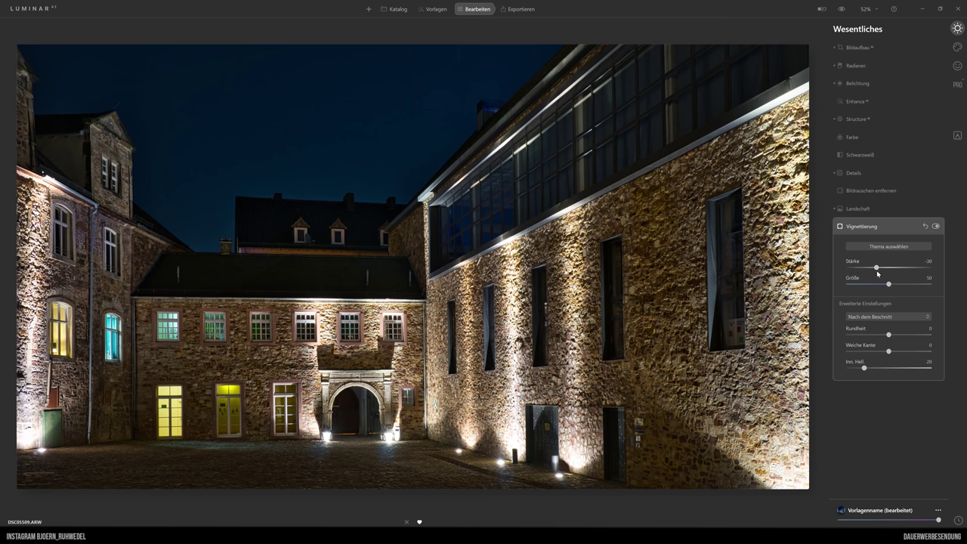
{"action": "left_click_drag", "start_coordinate": [876, 268], "coordinate": [855, 269]}
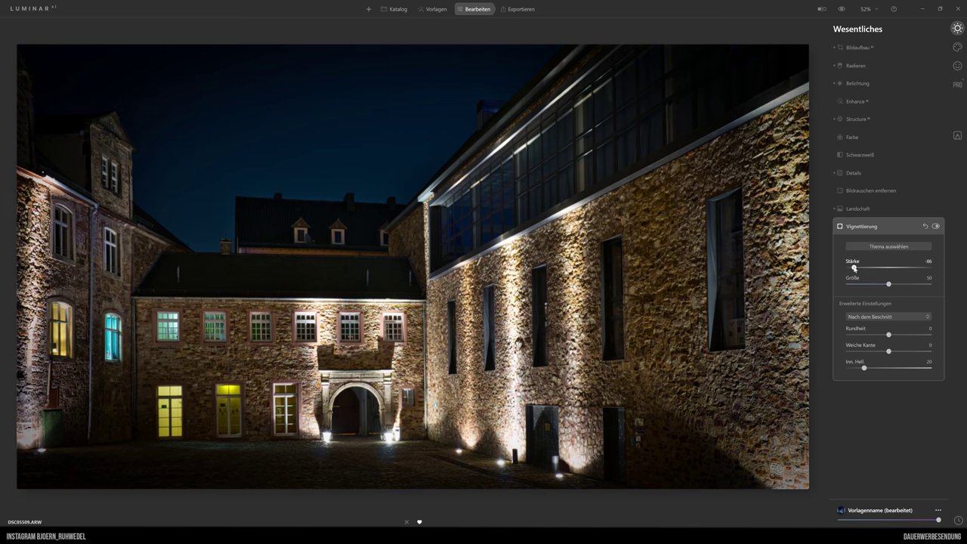
{"action": "left_click_drag", "start_coordinate": [854, 268], "coordinate": [855, 268]}
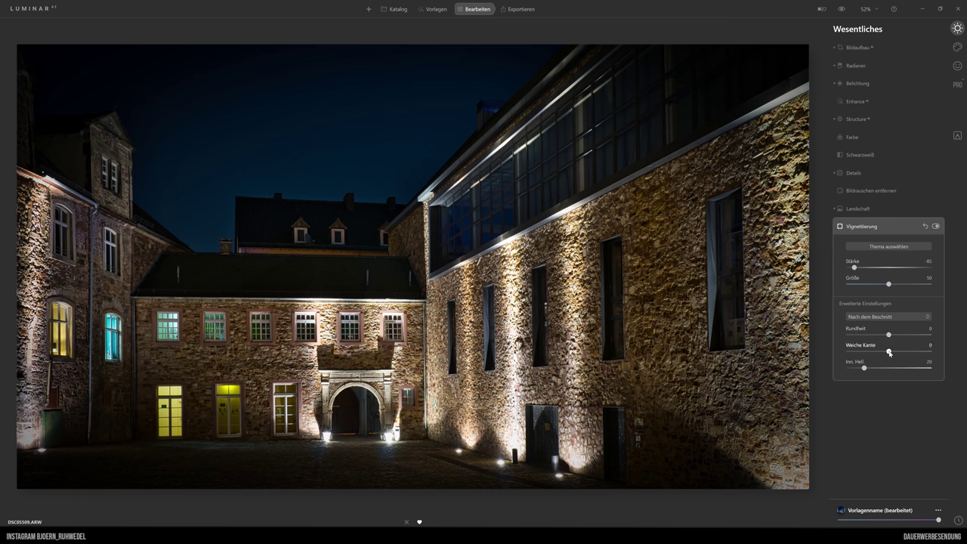
{"action": "mouse_move", "coordinate": [889, 353]}
{"action": "left_mouse_down"}
{"action": "mouse_move", "coordinate": [850, 354]}
{"action": "mouse_move", "coordinate": [927, 354]}
{"action": "left_mouse_up"}
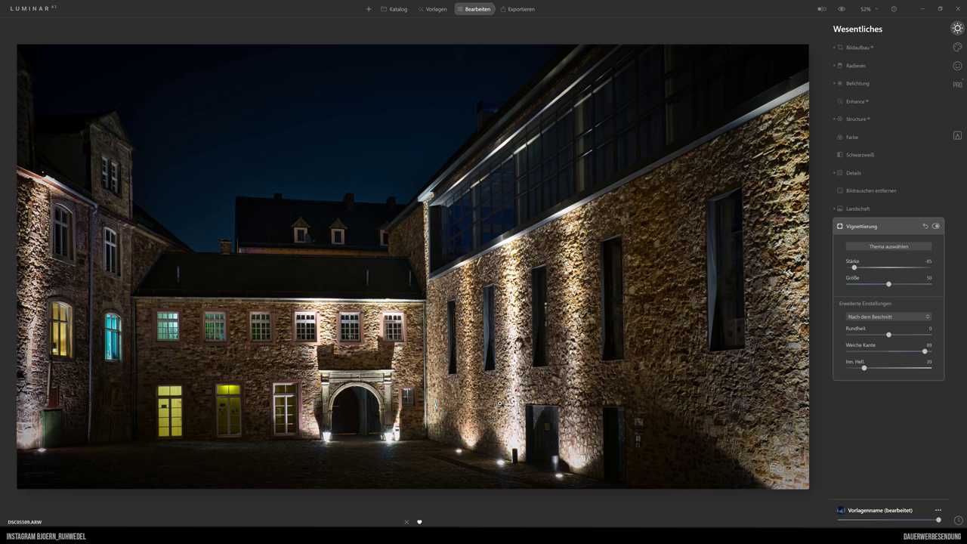
Step: Choose the Dunst atmosphere type in Kreativ > Stimmung
{"action": "left_click", "coordinate": [958, 47]}
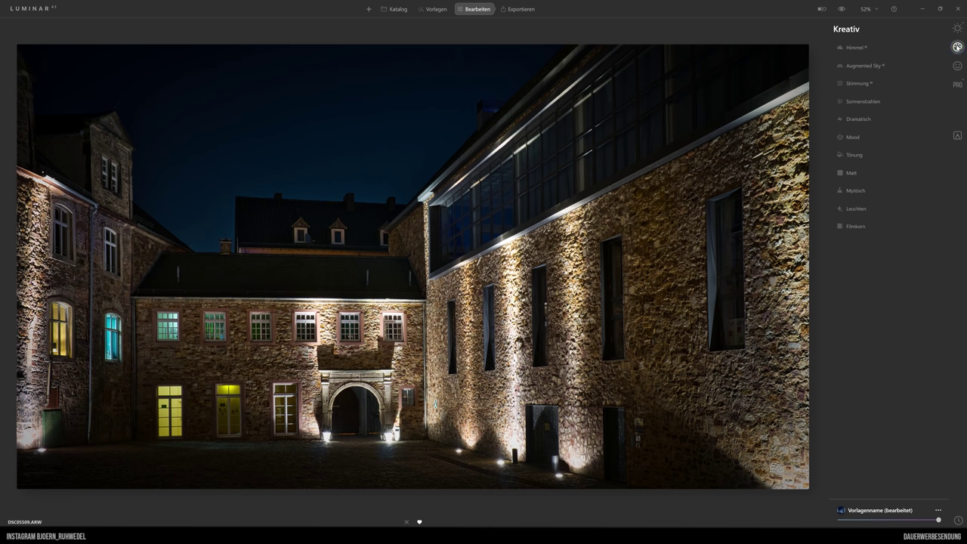
{"action": "left_click", "coordinate": [858, 84]}
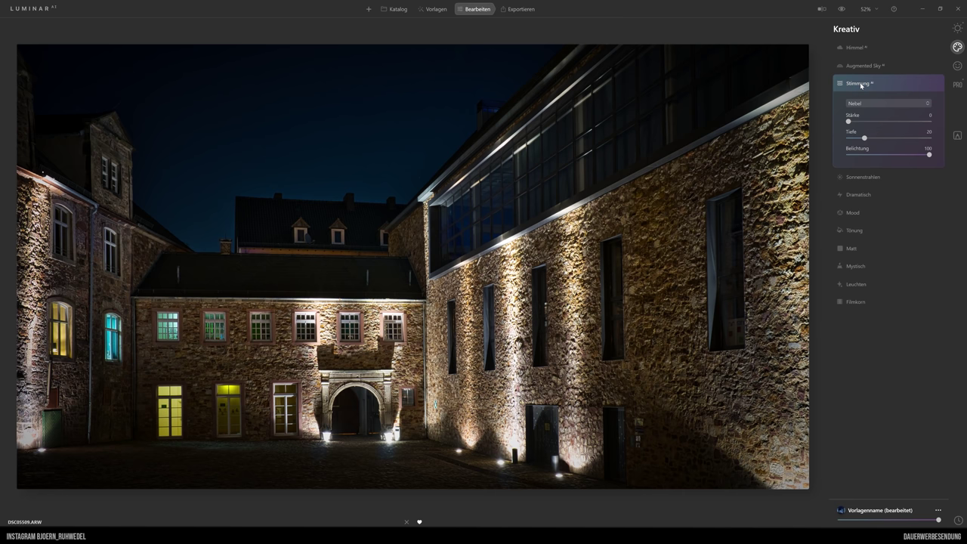
{"action": "left_click", "coordinate": [883, 104]}
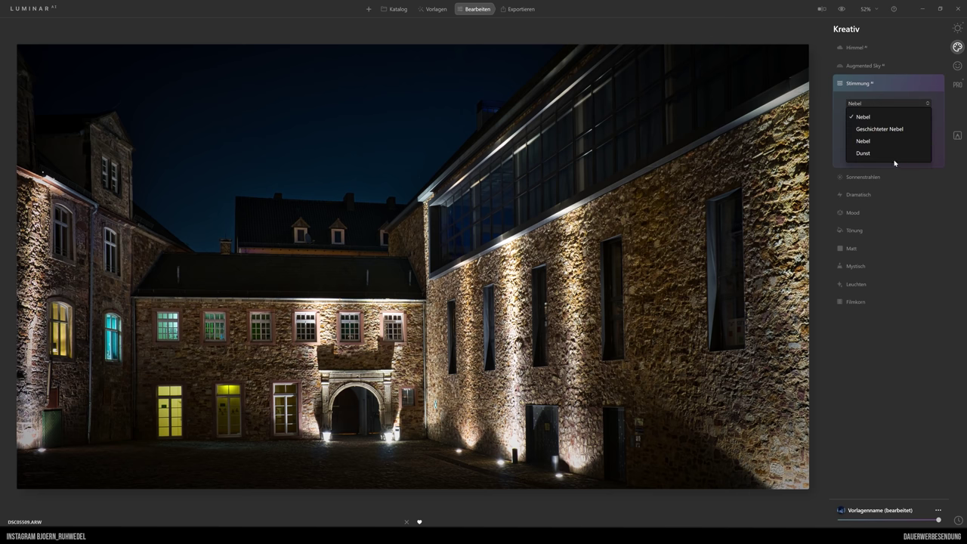
{"action": "left_click", "coordinate": [875, 154]}
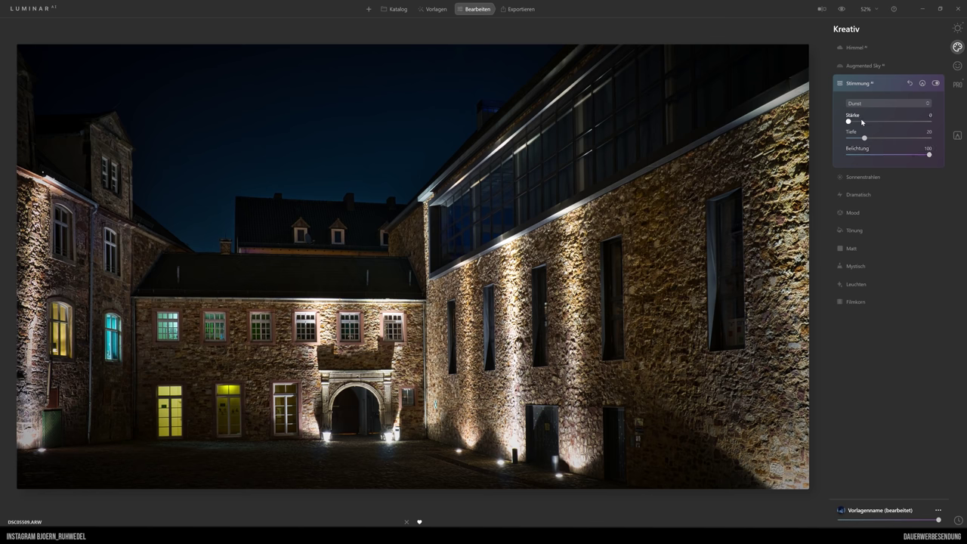
Step: Set the haze to Stärke 70, Tiefe 67 and Belichtung 50
{"action": "mouse_move", "coordinate": [851, 123]}
{"action": "left_mouse_down"}
{"action": "mouse_move", "coordinate": [908, 123]}
{"action": "mouse_move", "coordinate": [901, 125]}
{"action": "left_mouse_up"}
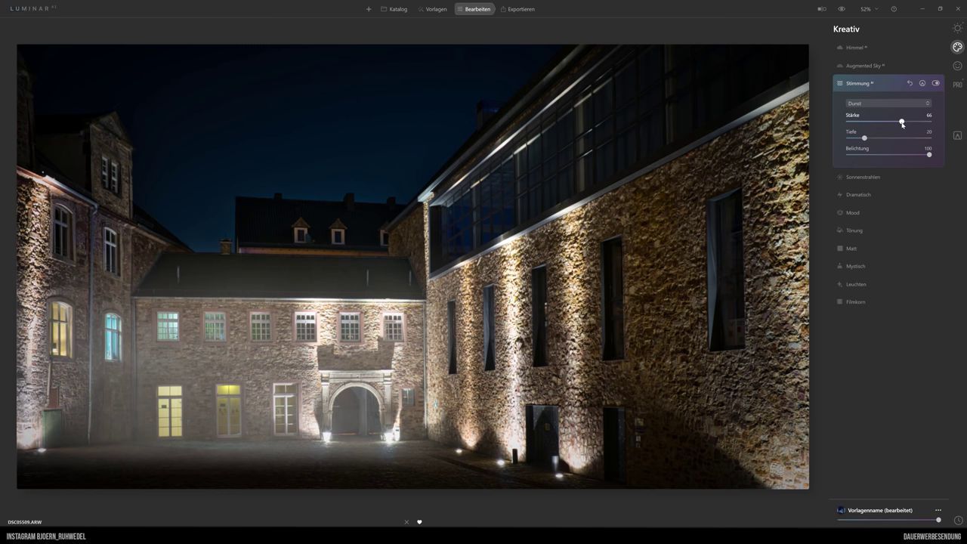
{"action": "left_click_drag", "start_coordinate": [901, 124], "coordinate": [898, 124]}
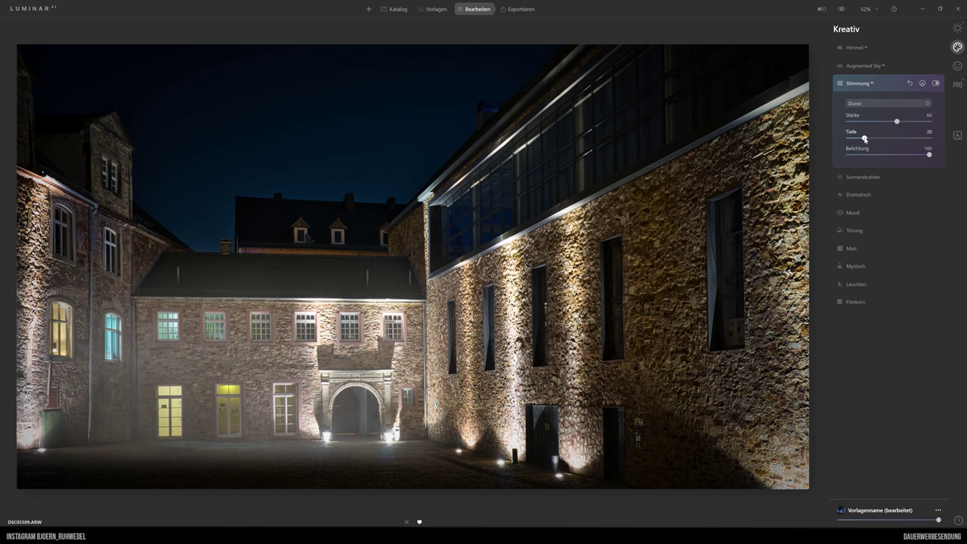
{"action": "mouse_move", "coordinate": [864, 138]}
{"action": "left_mouse_down"}
{"action": "mouse_move", "coordinate": [909, 139]}
{"action": "mouse_move", "coordinate": [893, 139]}
{"action": "left_mouse_up"}
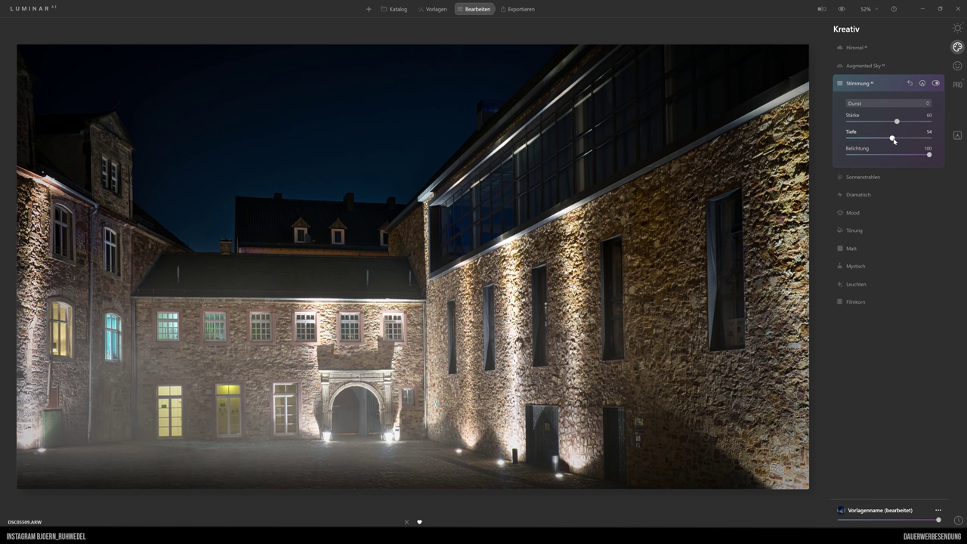
{"action": "left_click_drag", "start_coordinate": [893, 140], "coordinate": [903, 138]}
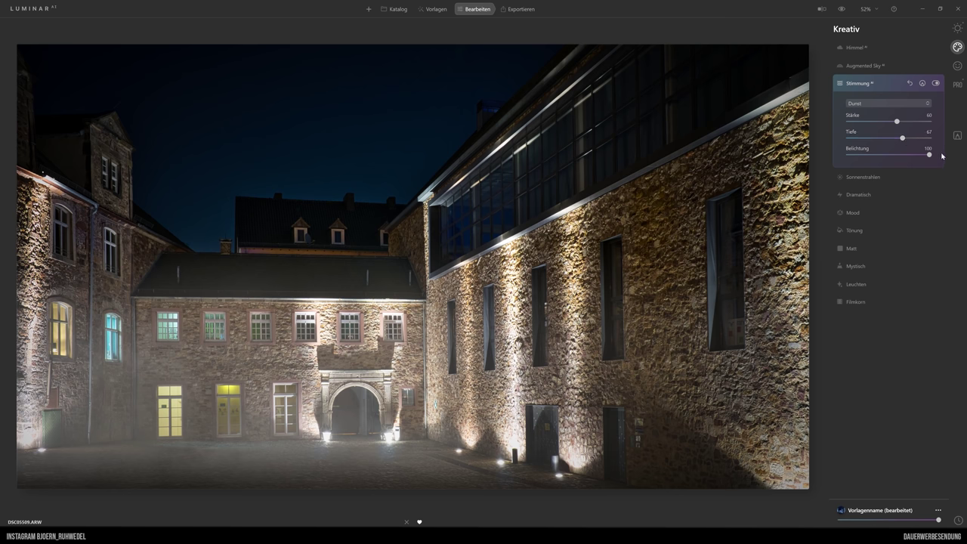
{"action": "left_click_drag", "start_coordinate": [930, 155], "coordinate": [889, 155]}
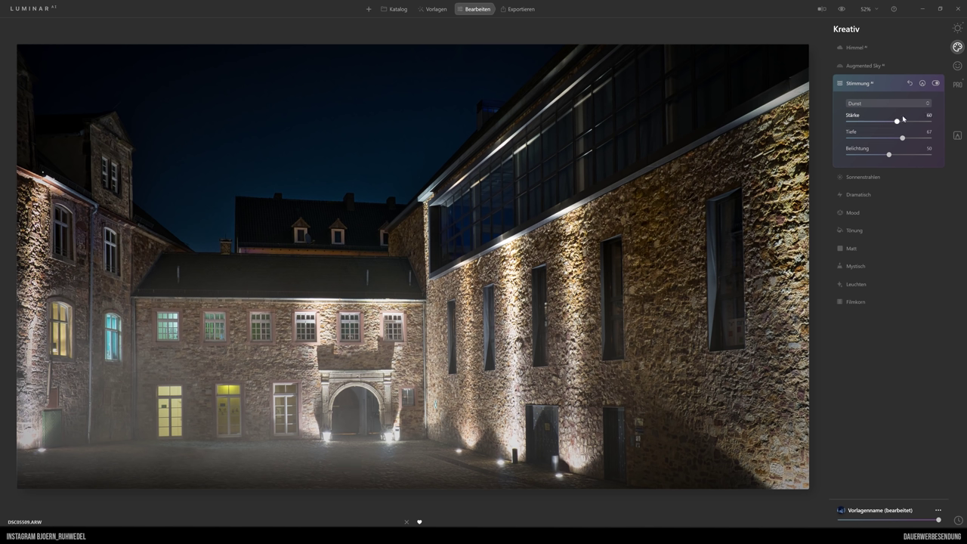
{"action": "left_click_drag", "start_coordinate": [897, 122], "coordinate": [906, 124]}
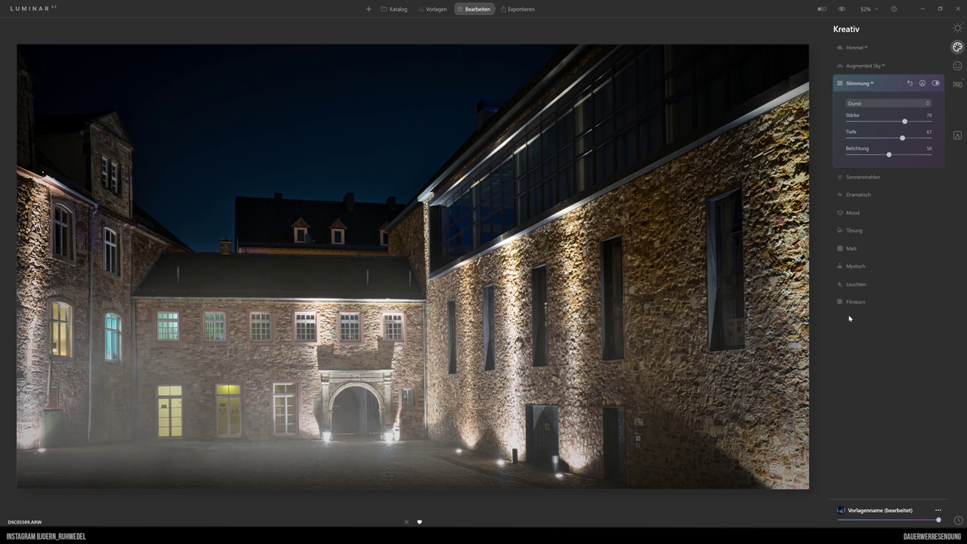
Step: Apply Mystisch at Stärke 30 and Schatten 17, enable Einfärben, and collapse the tool
{"action": "left_click", "coordinate": [861, 267]}
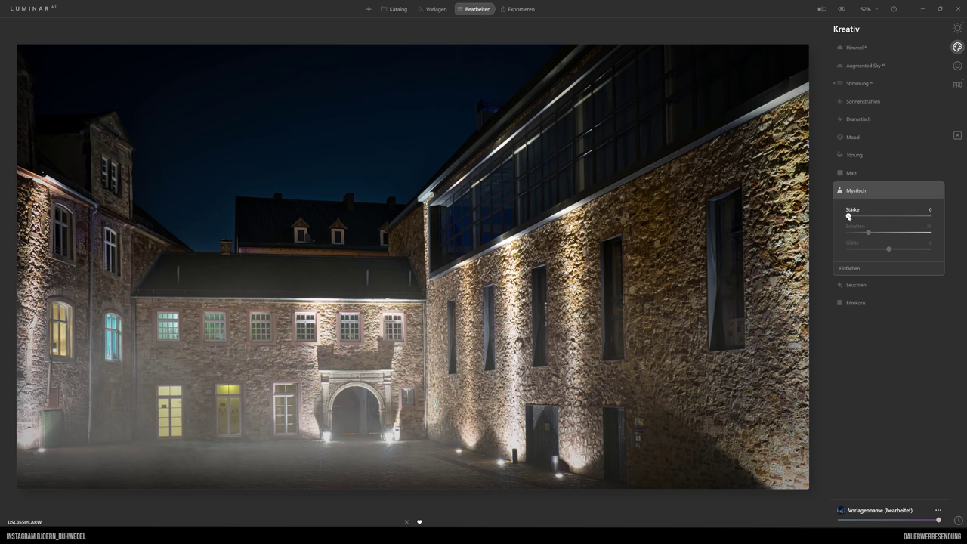
{"action": "mouse_move", "coordinate": [849, 217]}
{"action": "left_mouse_down"}
{"action": "mouse_move", "coordinate": [873, 218]}
{"action": "mouse_move", "coordinate": [844, 224]}
{"action": "left_mouse_up"}
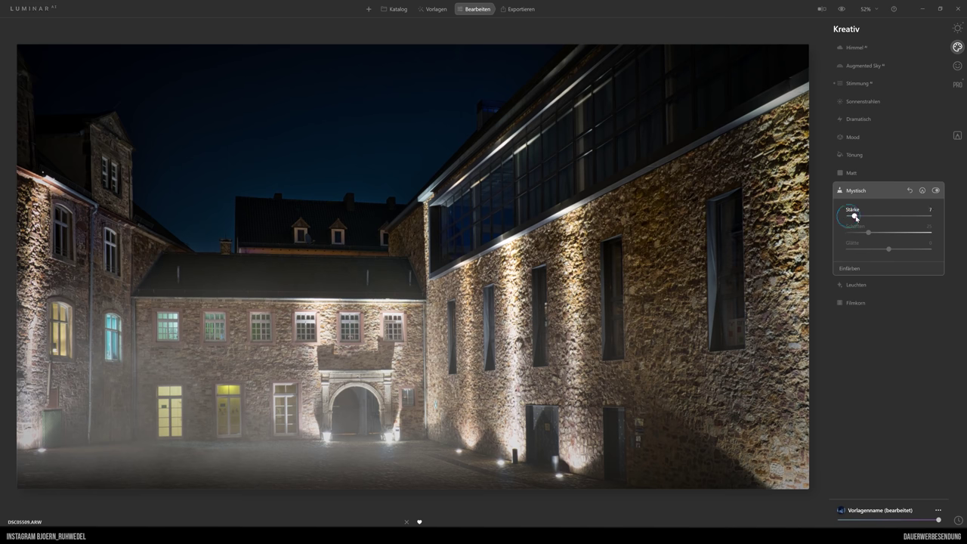
{"action": "left_click_drag", "start_coordinate": [848, 217], "coordinate": [873, 217]}
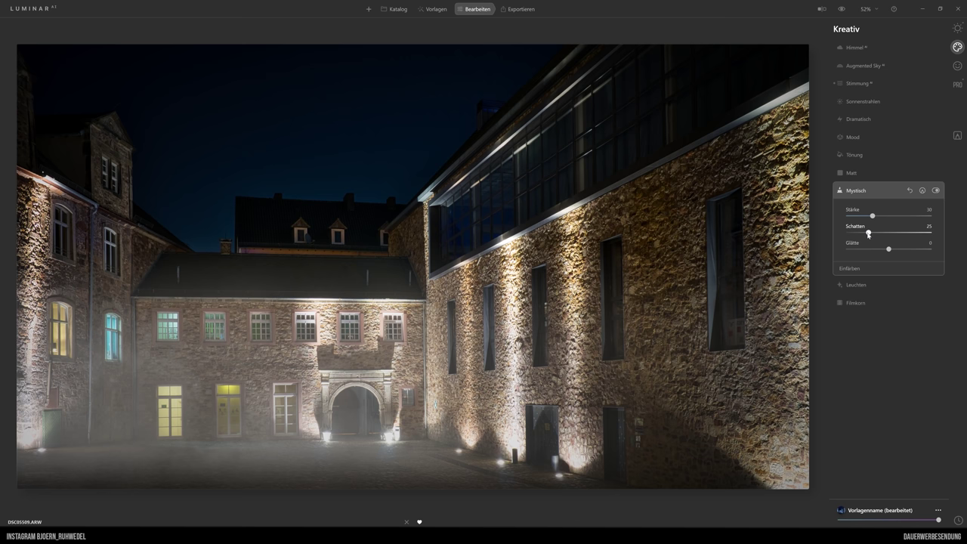
{"action": "mouse_move", "coordinate": [868, 233]}
{"action": "left_mouse_down"}
{"action": "mouse_move", "coordinate": [928, 232]}
{"action": "mouse_move", "coordinate": [864, 235]}
{"action": "left_mouse_up"}
{"action": "mouse_move", "coordinate": [889, 249]}
{"action": "left_mouse_down"}
{"action": "mouse_move", "coordinate": [847, 250]}
{"action": "mouse_move", "coordinate": [889, 250]}
{"action": "left_mouse_up"}
{"action": "left_click", "coordinate": [850, 268]}
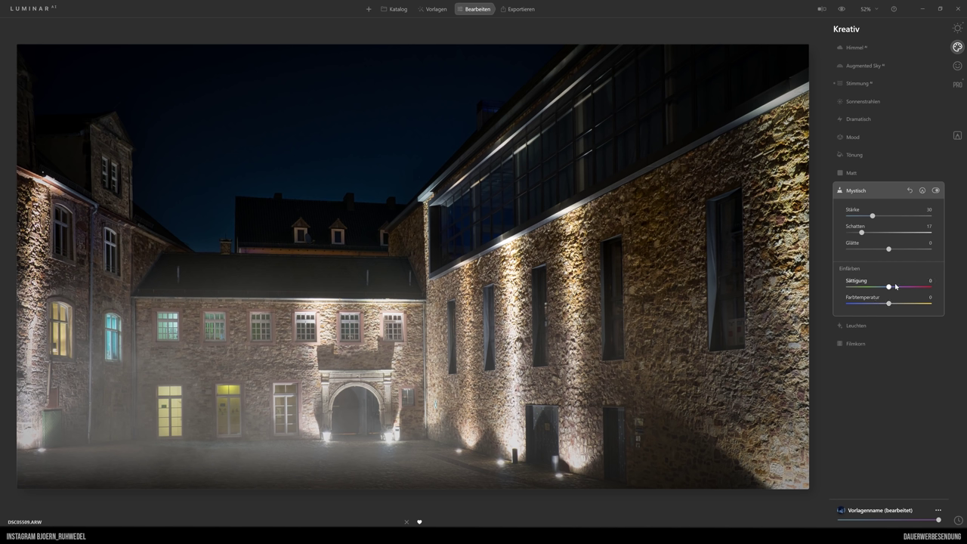
{"action": "left_click", "coordinate": [856, 192]}
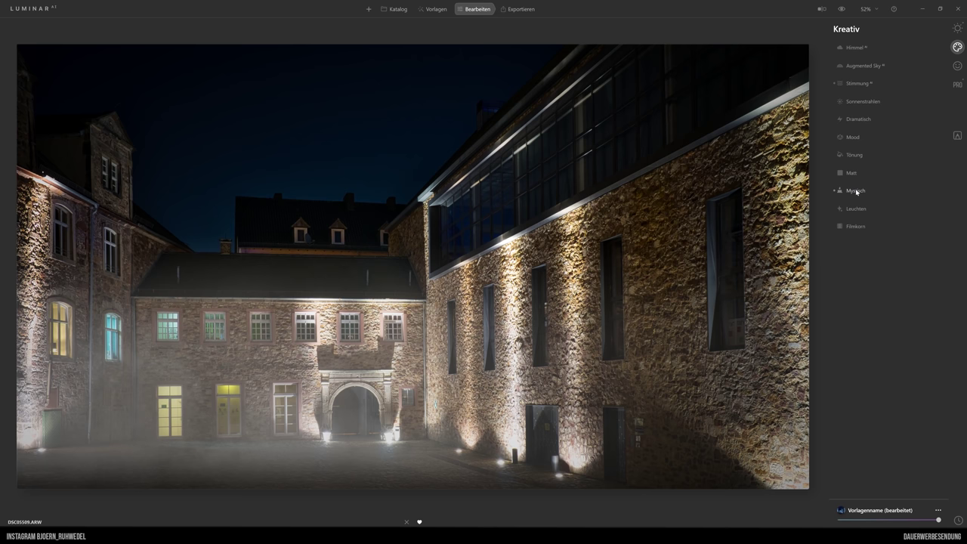
Step: Compare the edit with the original in a widened before/after split view, then close it
{"action": "left_click", "coordinate": [823, 9]}
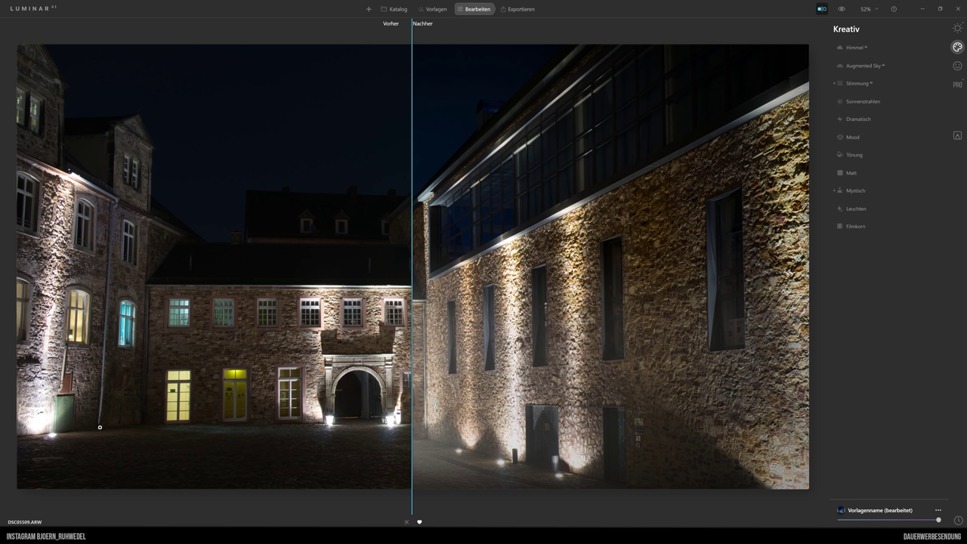
{"action": "mouse_move", "coordinate": [414, 265]}
{"action": "left_mouse_down"}
{"action": "mouse_move", "coordinate": [86, 274]}
{"action": "mouse_move", "coordinate": [770, 253]}
{"action": "mouse_move", "coordinate": [22, 243]}
{"action": "left_mouse_up"}
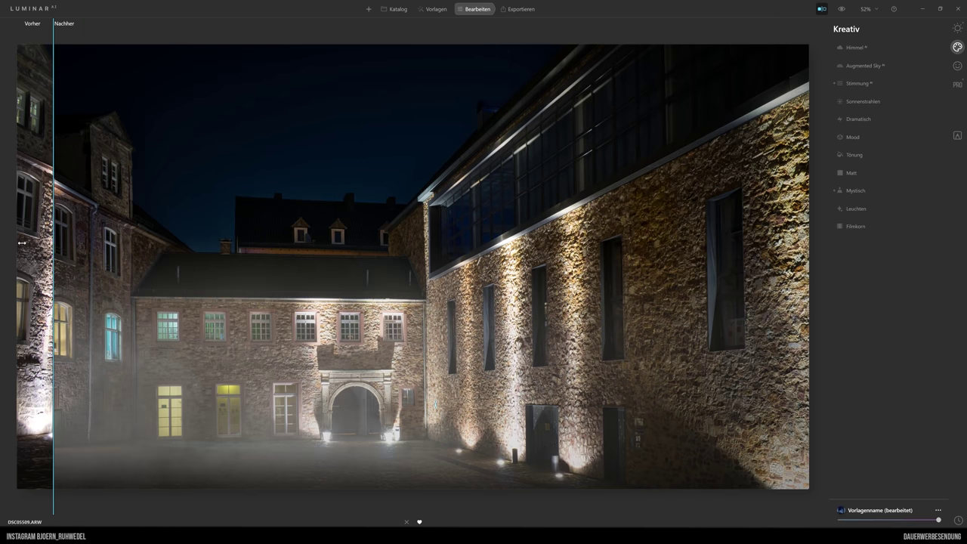
{"action": "left_click", "coordinate": [822, 8]}
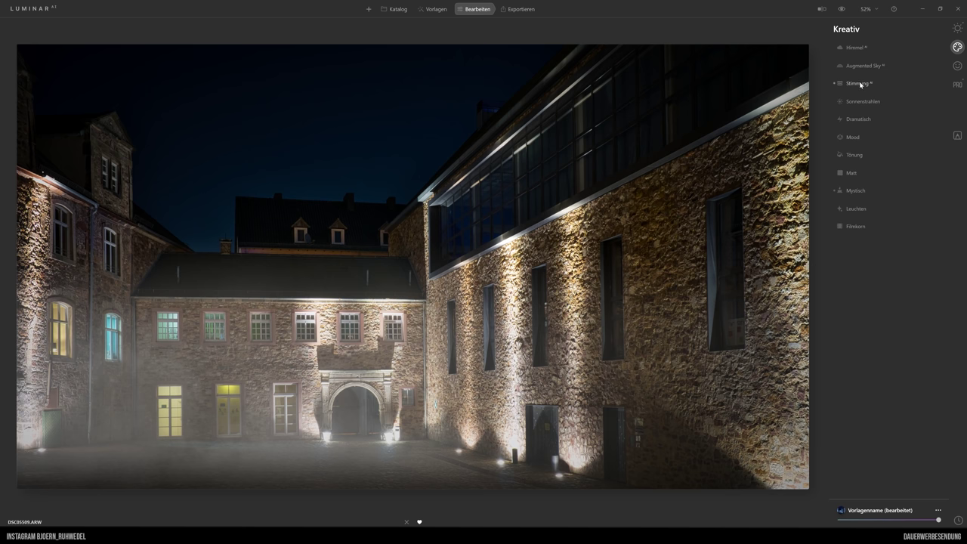
Step: Hide the Stimmung haze and the Mystisch glow effects
{"action": "left_click", "coordinate": [860, 84]}
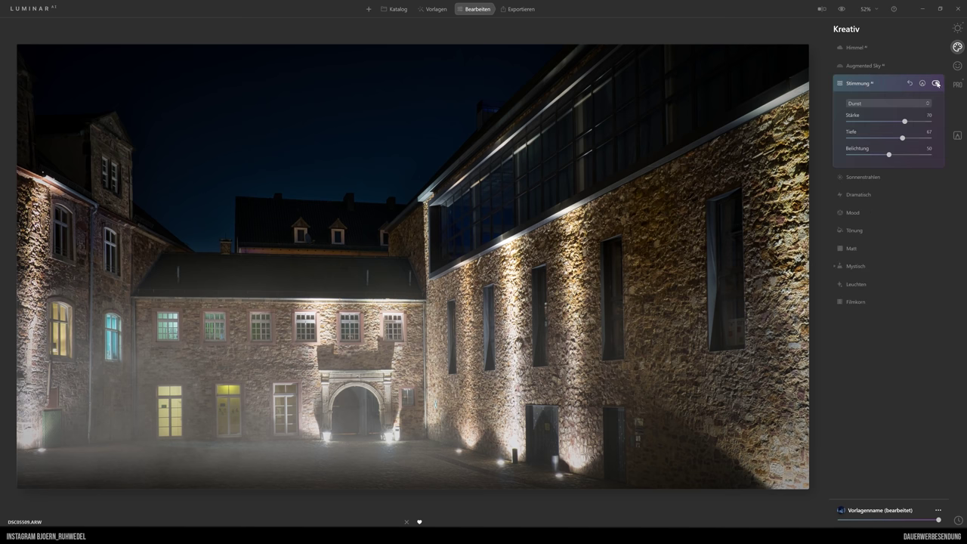
{"action": "left_click", "coordinate": [936, 83]}
{"action": "left_click", "coordinate": [857, 267]}
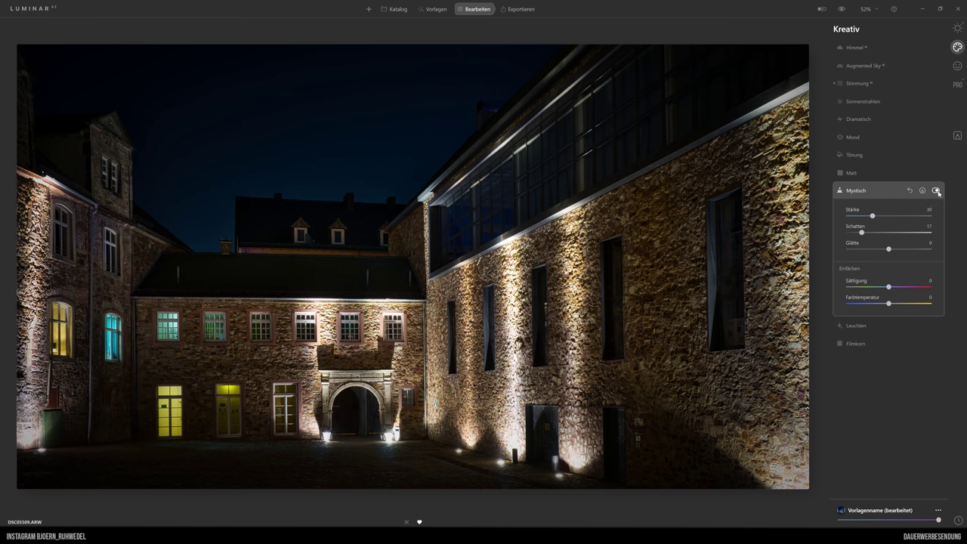
{"action": "left_click", "coordinate": [936, 191]}
Step: Set the Vignettierung to Stärke -30 with Weiche Kante reset to 0
{"action": "left_click", "coordinate": [957, 28]}
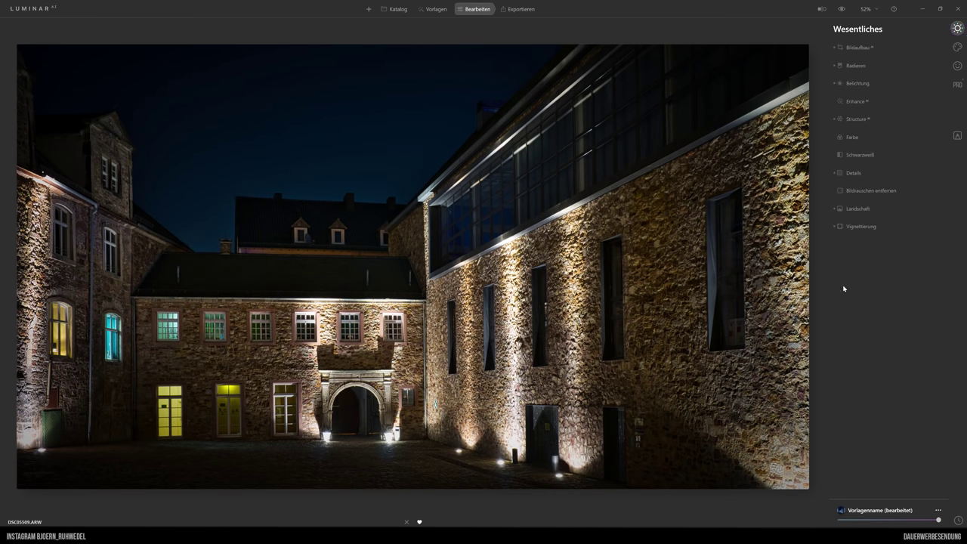
{"action": "left_click", "coordinate": [855, 226]}
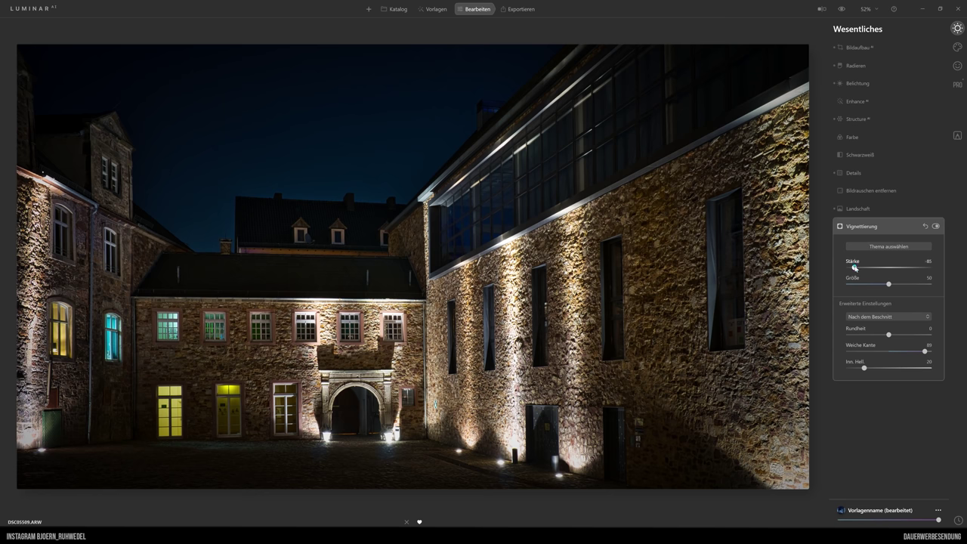
{"action": "left_click_drag", "start_coordinate": [854, 268], "coordinate": [877, 268]}
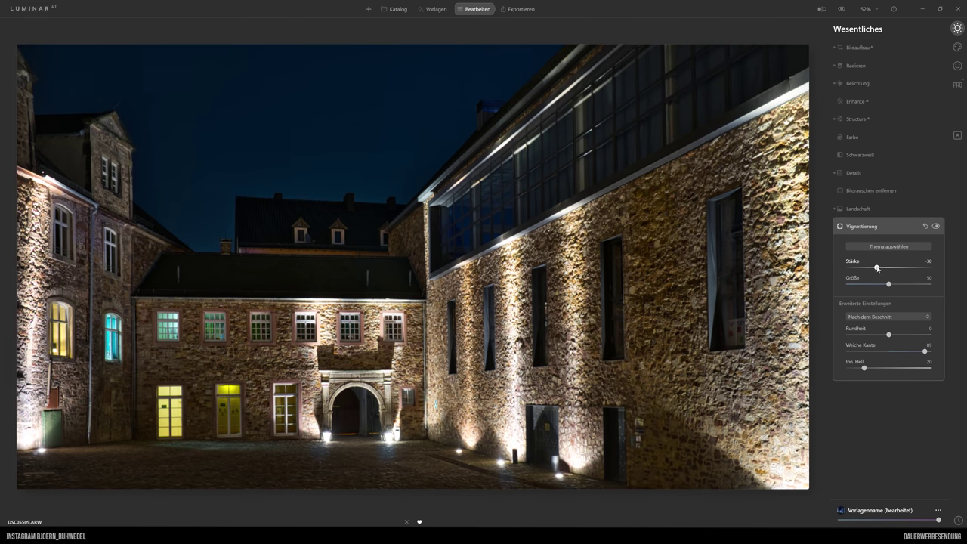
{"action": "double_click", "coordinate": [925, 351]}
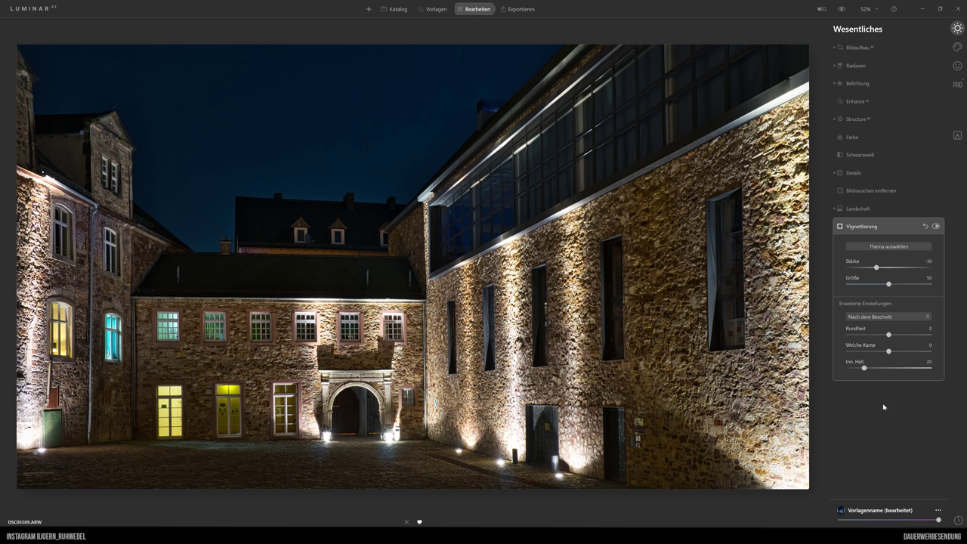